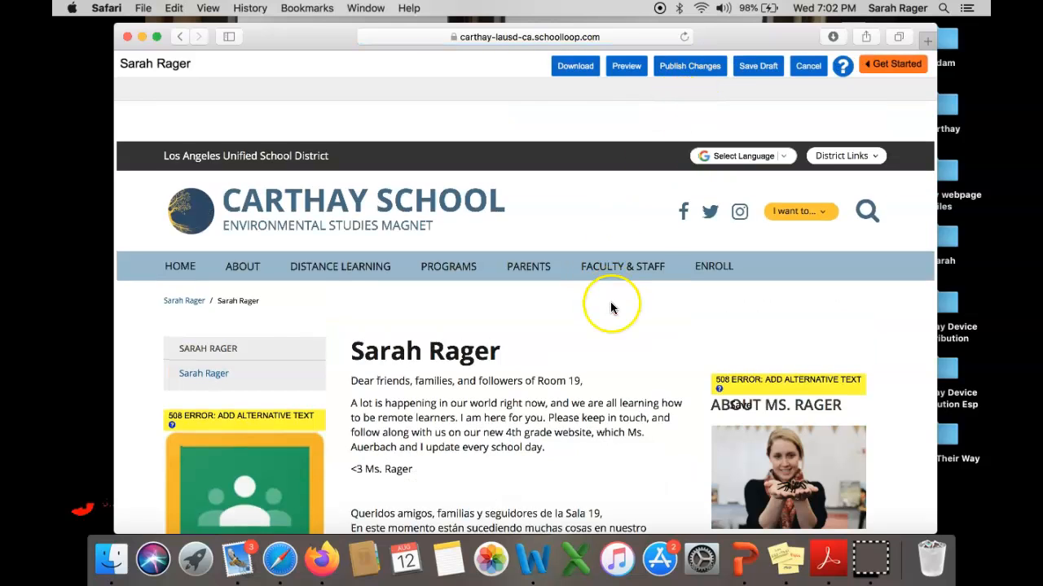
Look over the teacher page's welcome message, at-home learning website section and linked logo images in the editor
{"action": "scroll", "coordinate": [610, 308], "scroll_direction": "down", "scroll_amount": 5}
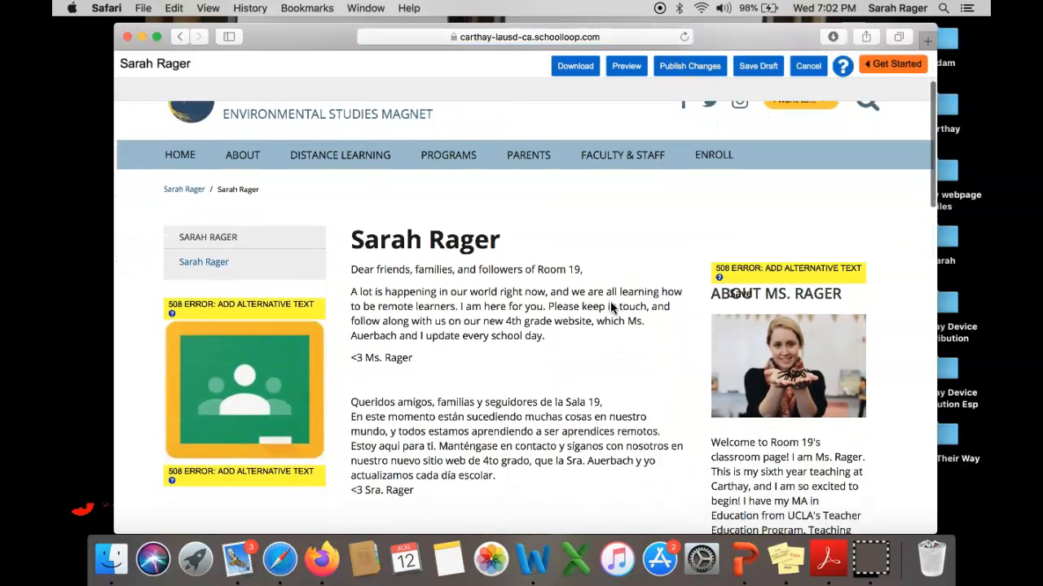
{"action": "scroll", "coordinate": [611, 308], "scroll_direction": "down", "scroll_amount": 1}
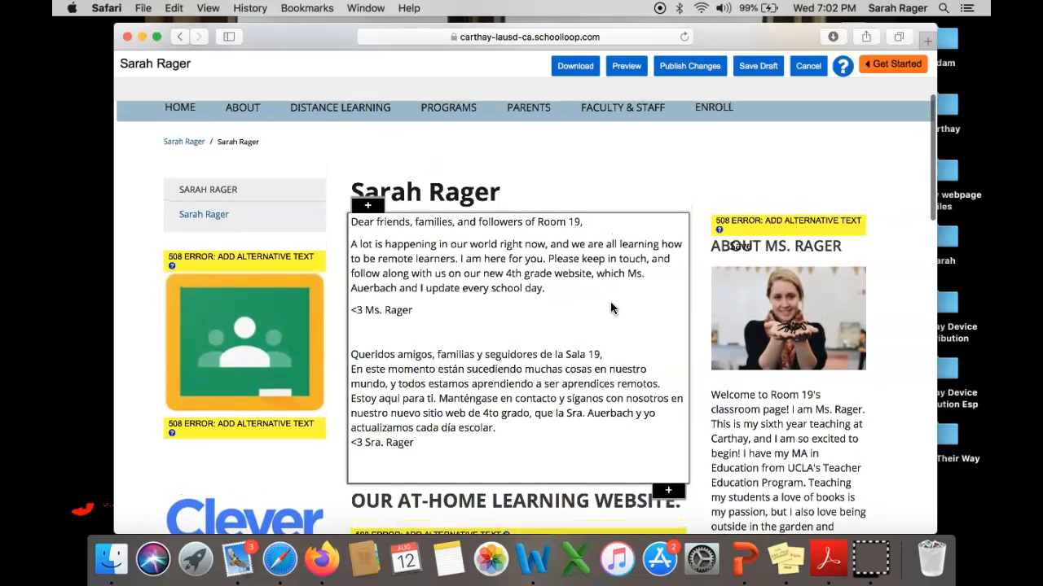
{"action": "scroll", "coordinate": [611, 308], "scroll_direction": "up", "scroll_amount": 1}
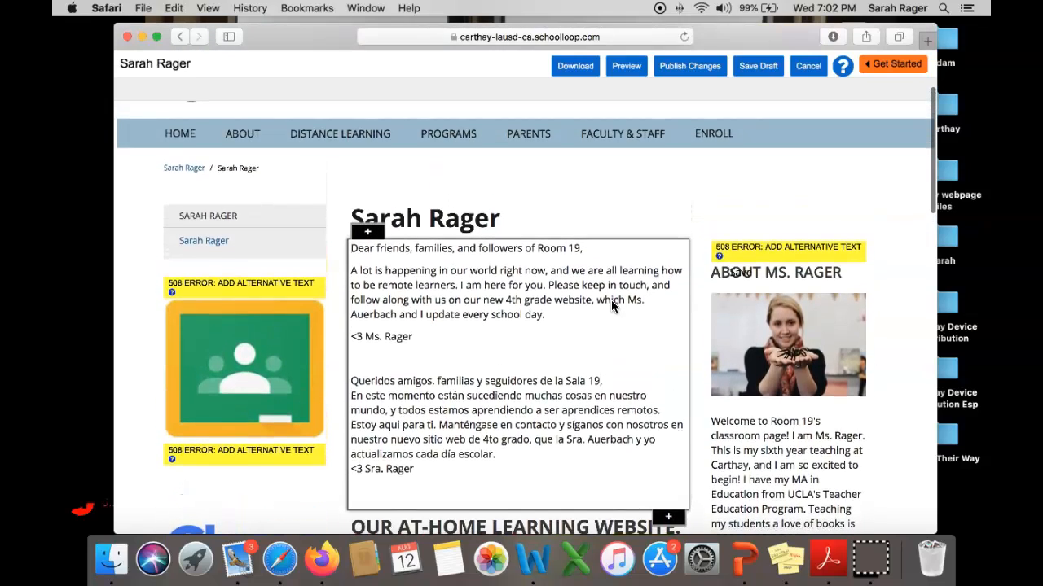
{"action": "left_click", "coordinate": [627, 201]}
{"action": "scroll", "coordinate": [627, 201], "scroll_direction": "up", "scroll_amount": 1}
{"action": "scroll", "coordinate": [627, 205], "scroll_direction": "down", "scroll_amount": 2}
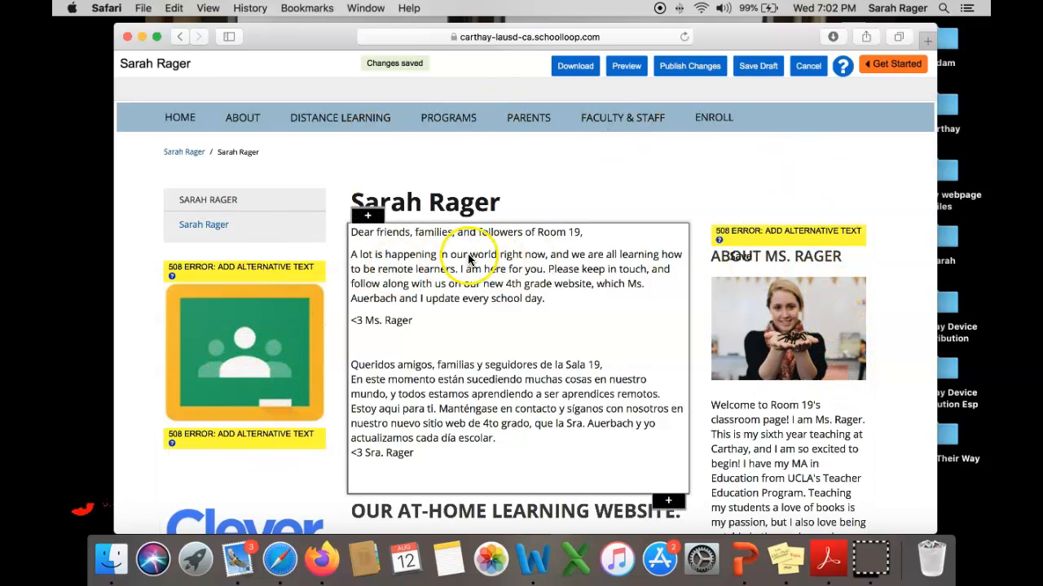
{"action": "scroll", "coordinate": [502, 410], "scroll_direction": "down", "scroll_amount": 5}
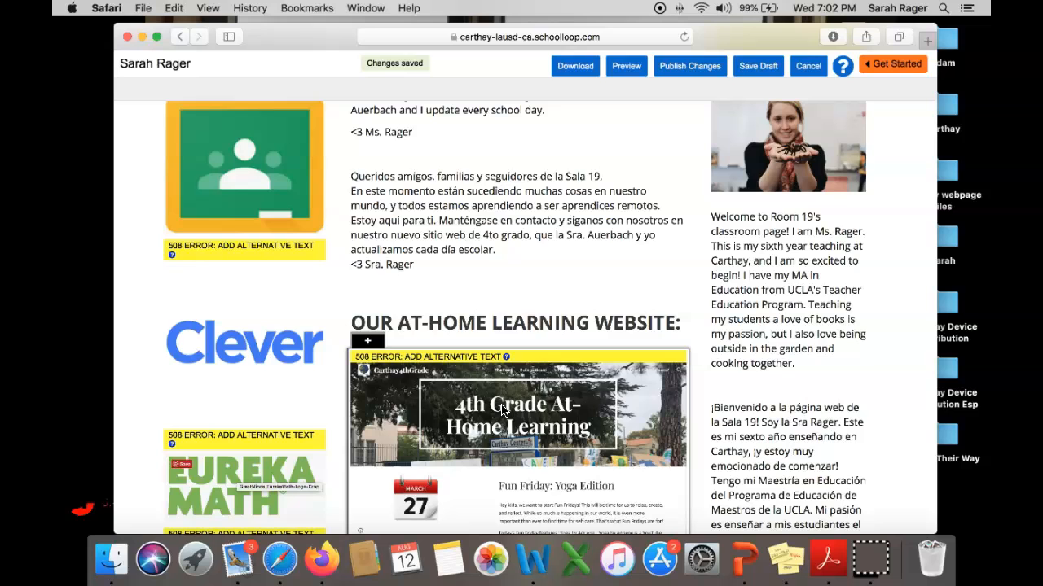
{"action": "scroll", "coordinate": [503, 411], "scroll_direction": "up", "scroll_amount": 4}
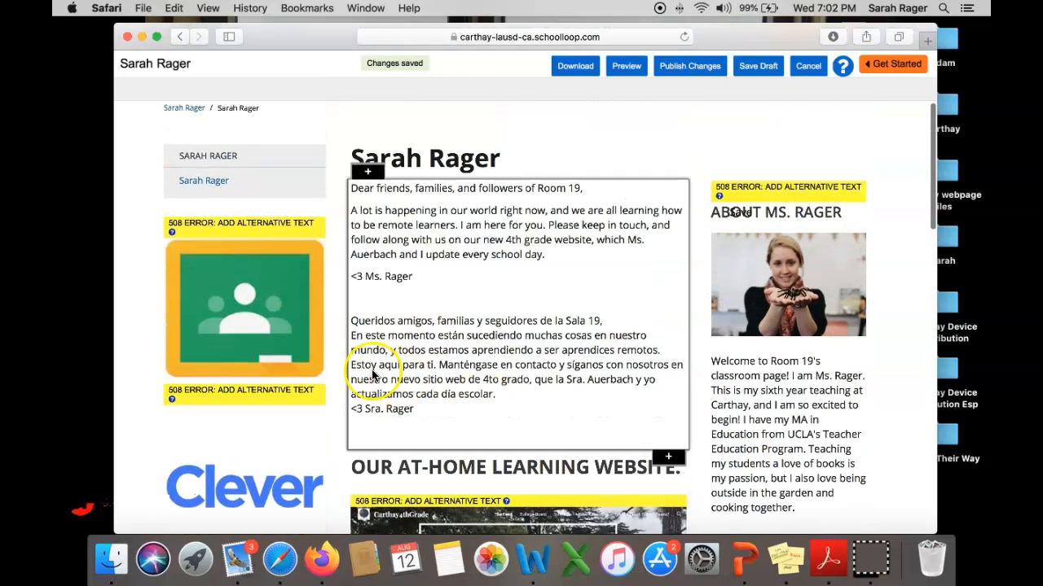
{"action": "scroll", "coordinate": [263, 326], "scroll_direction": "down", "scroll_amount": 1}
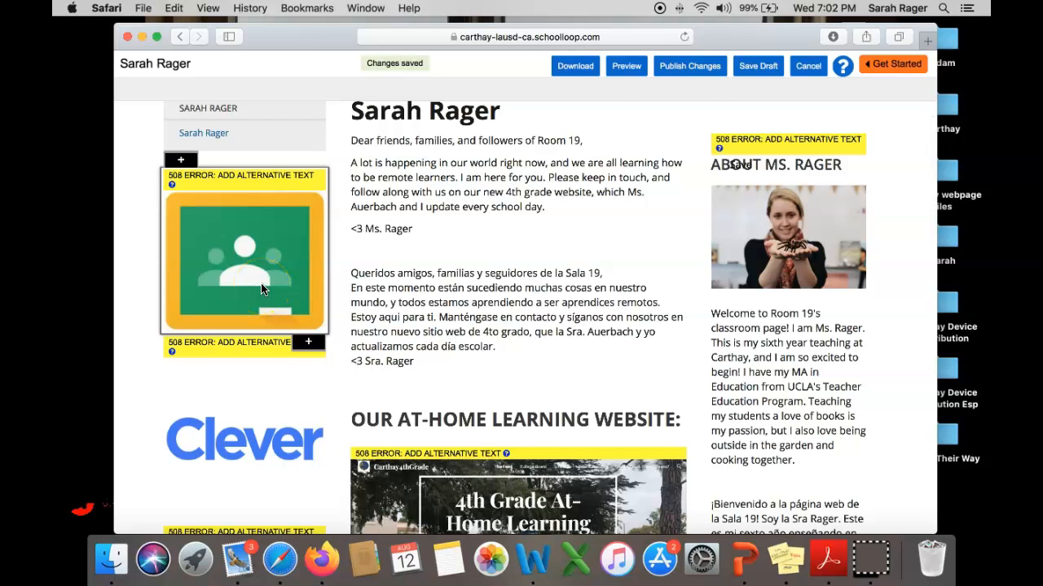
Insert an Image module above the Google Classroom logo on the teacher page
{"action": "left_click", "coordinate": [261, 289]}
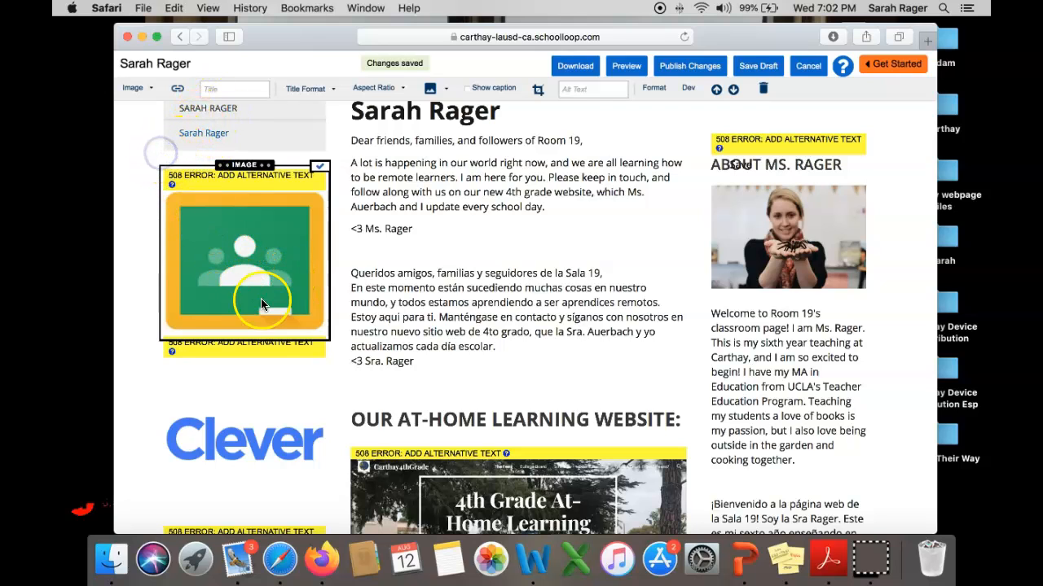
{"action": "left_click", "coordinate": [313, 396]}
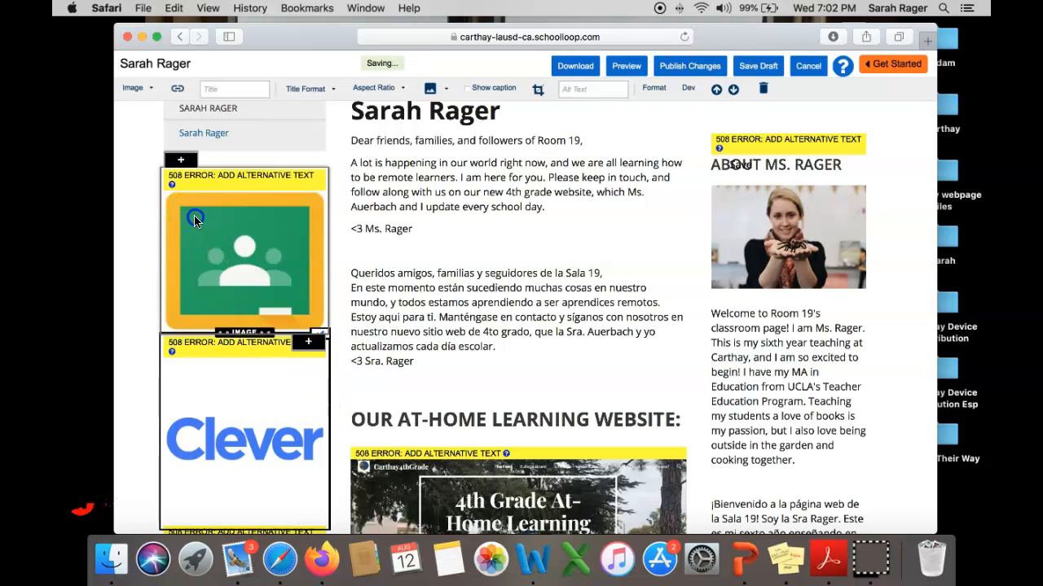
{"action": "left_click", "coordinate": [194, 217]}
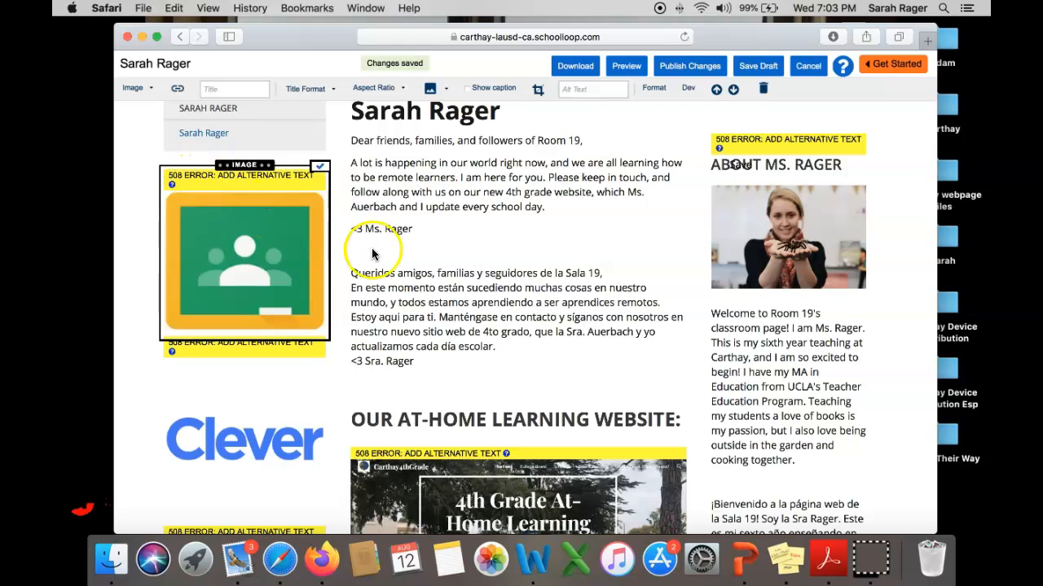
{"action": "left_click", "coordinate": [322, 399]}
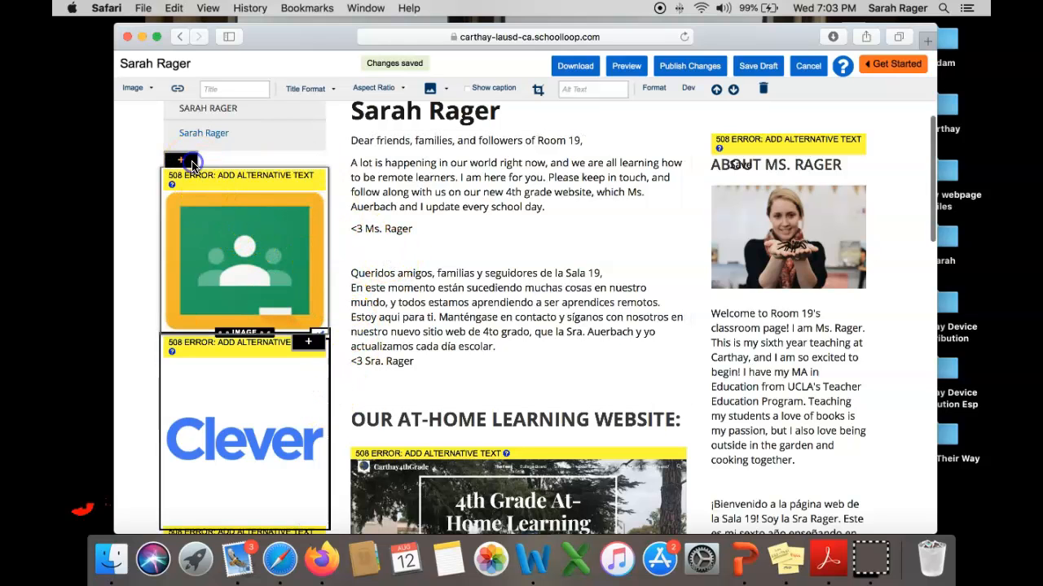
{"action": "left_click", "coordinate": [191, 163]}
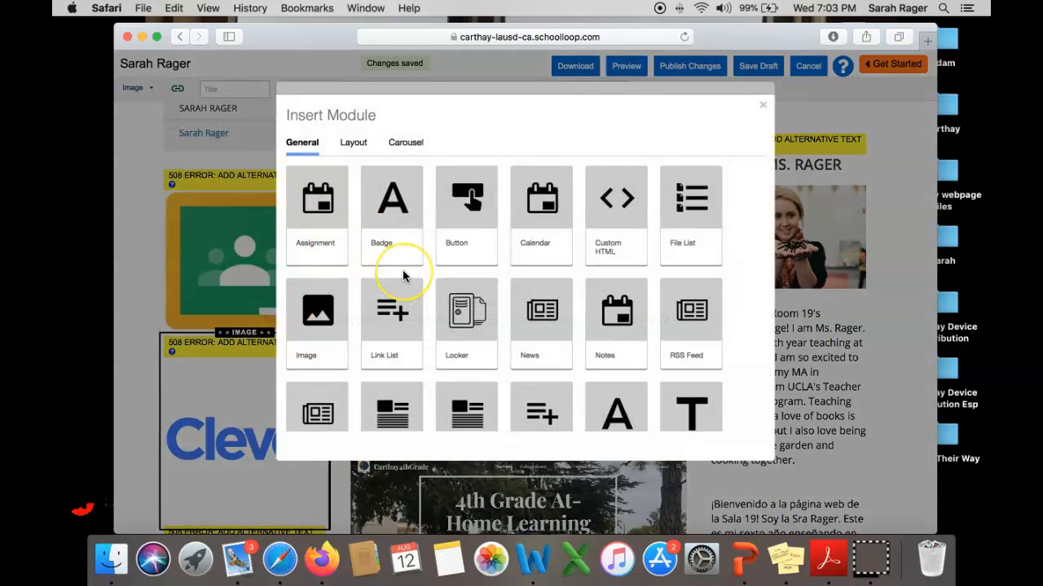
{"action": "scroll", "coordinate": [402, 275], "scroll_direction": "down", "scroll_amount": 4}
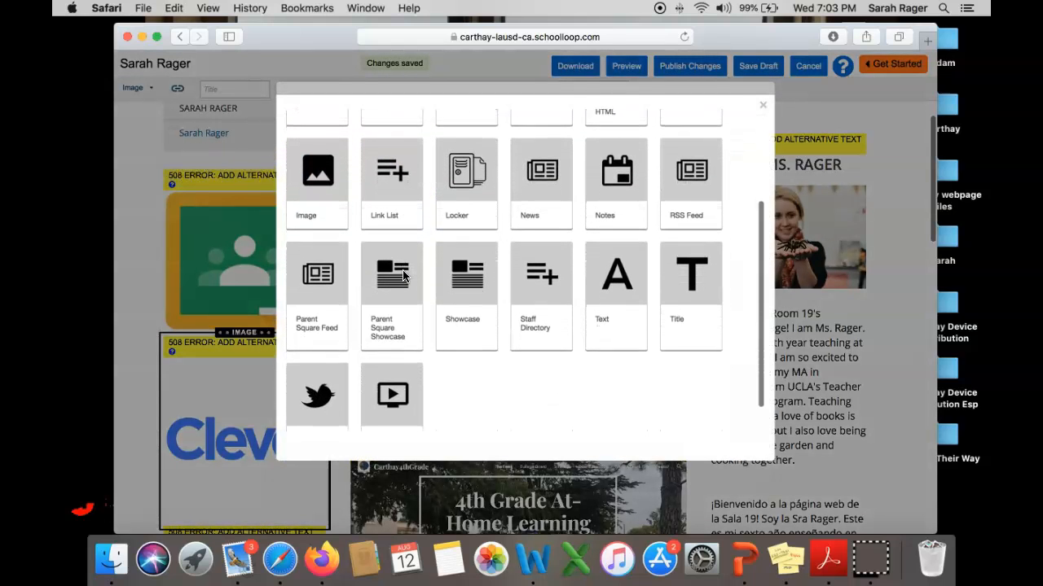
{"action": "scroll", "coordinate": [403, 275], "scroll_direction": "up", "scroll_amount": 3}
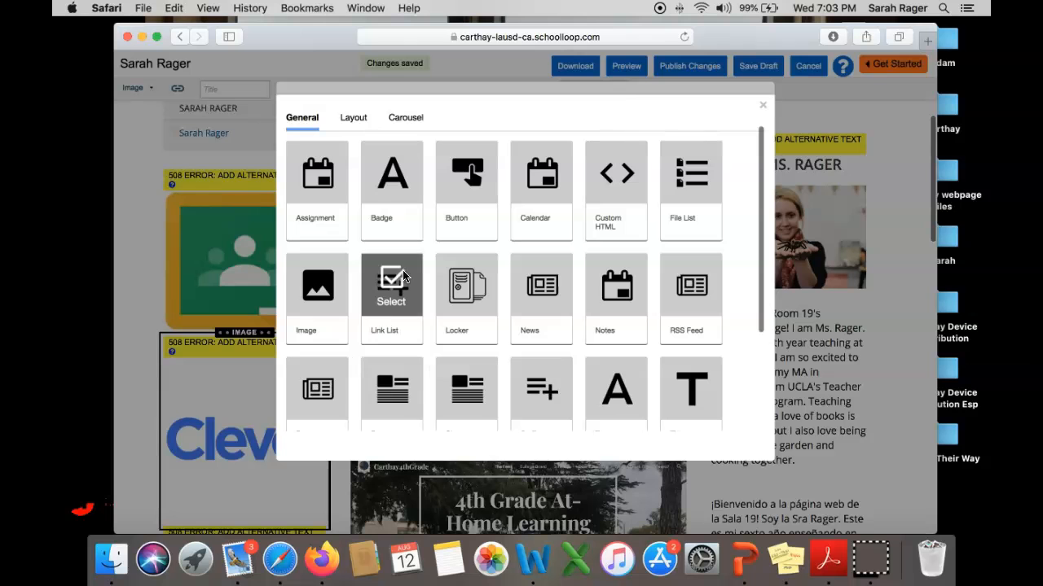
{"action": "left_click", "coordinate": [342, 279]}
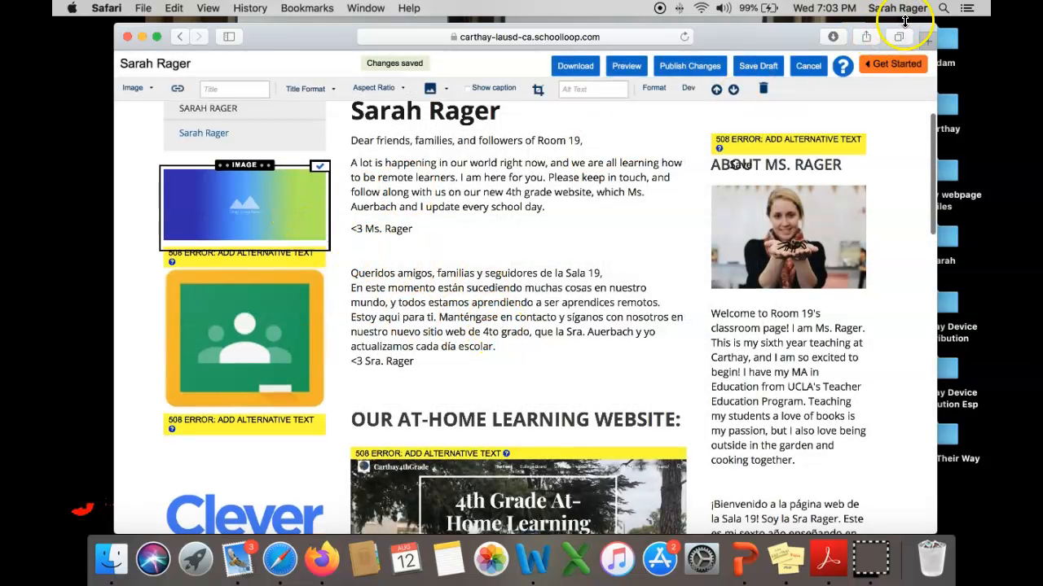
Search Google for "schoology icon" in a new browser tab
{"action": "left_click", "coordinate": [926, 38]}
{"action": "type", "text": "schoolo"}
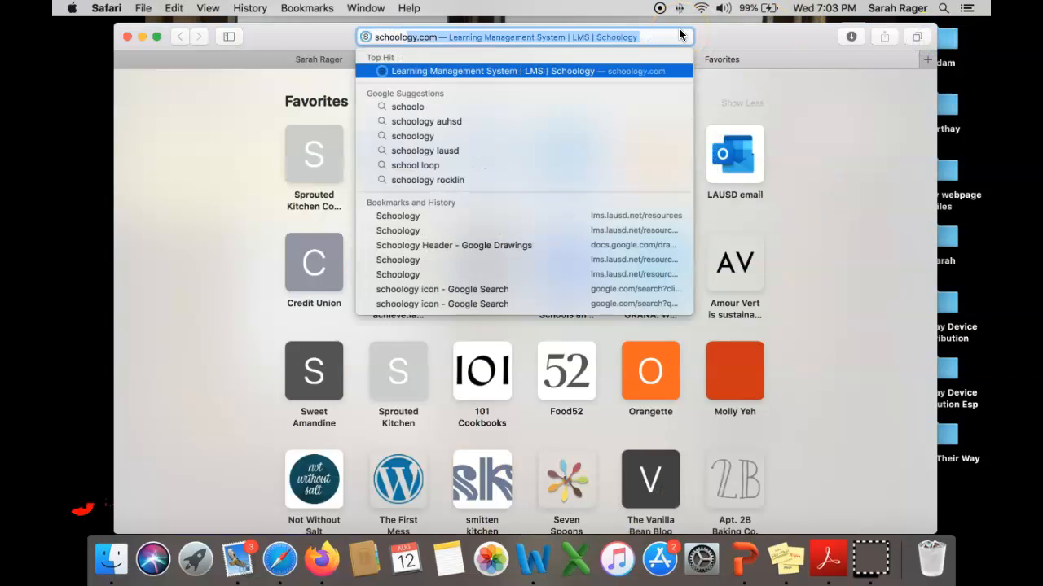
{"action": "type", "text": "gy icon"}
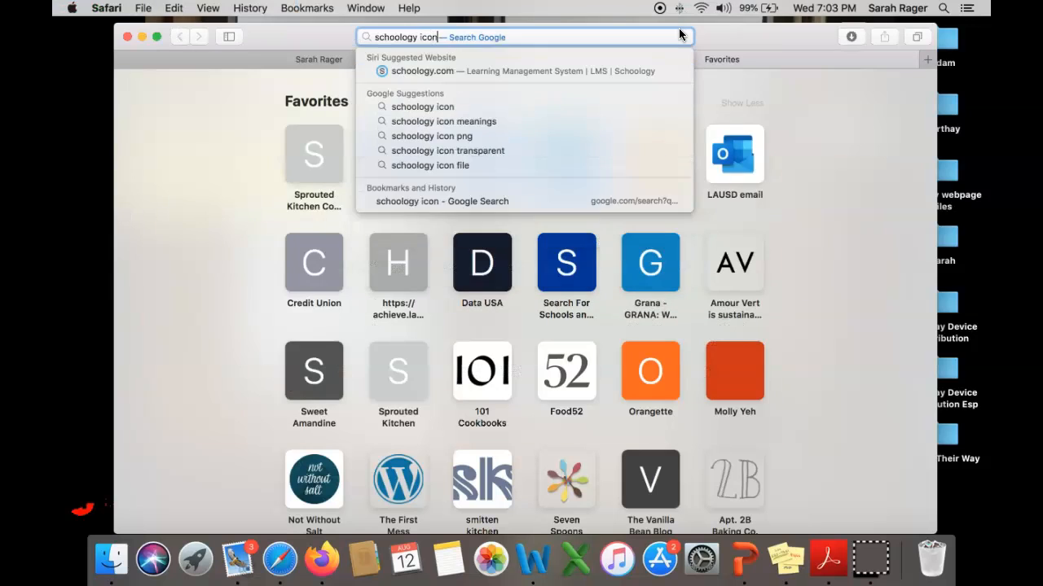
{"action": "key", "text": "Return"}
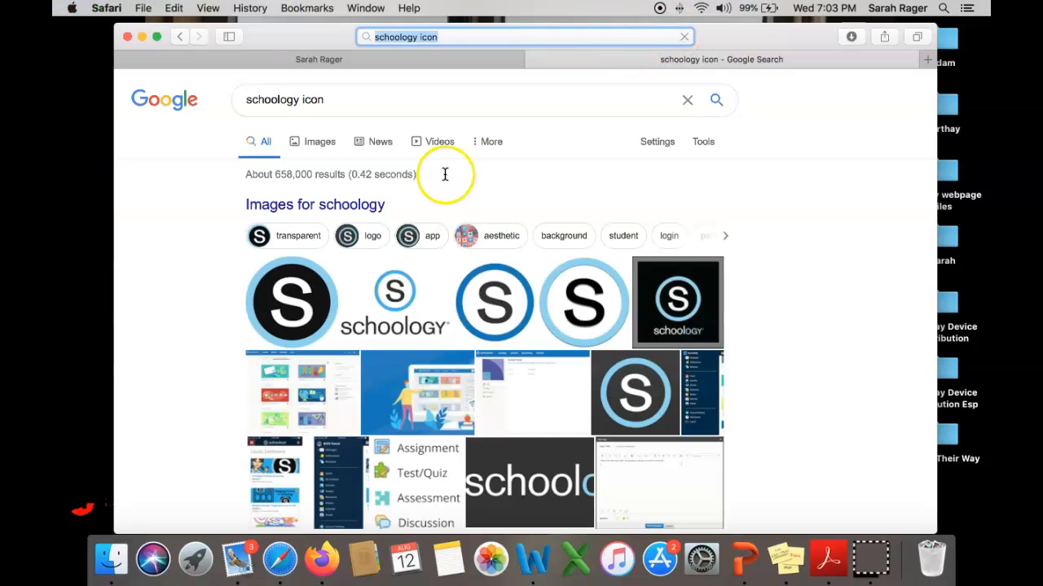
Open the Schoology logo from Bedford Area School District in the image results and save a copy to the desktop
{"action": "left_click", "coordinate": [379, 303]}
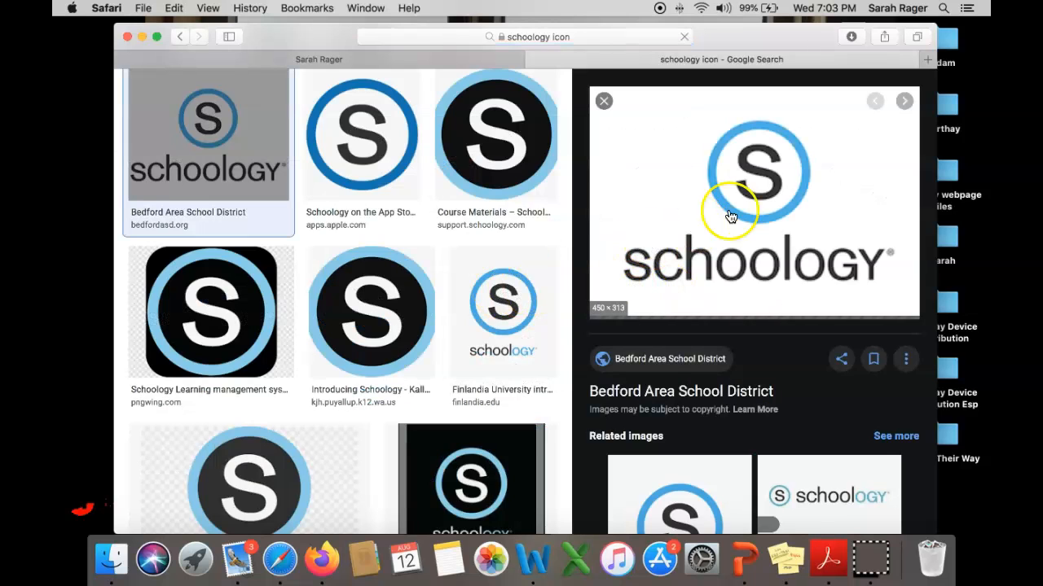
{"action": "right_click", "coordinate": [745, 208]}
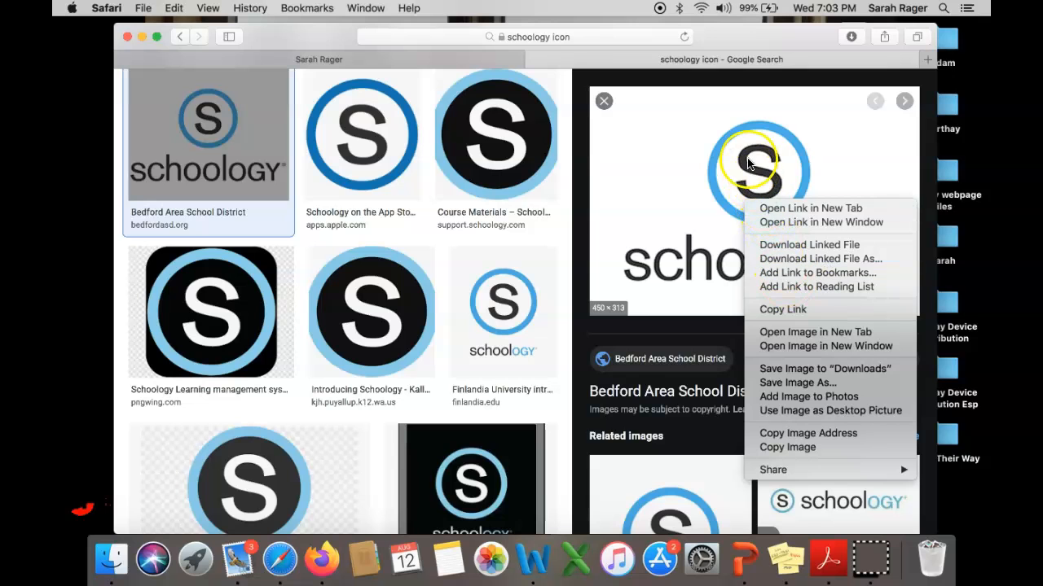
{"action": "left_click_drag", "start_coordinate": [811, 30], "coordinate": [701, 30]}
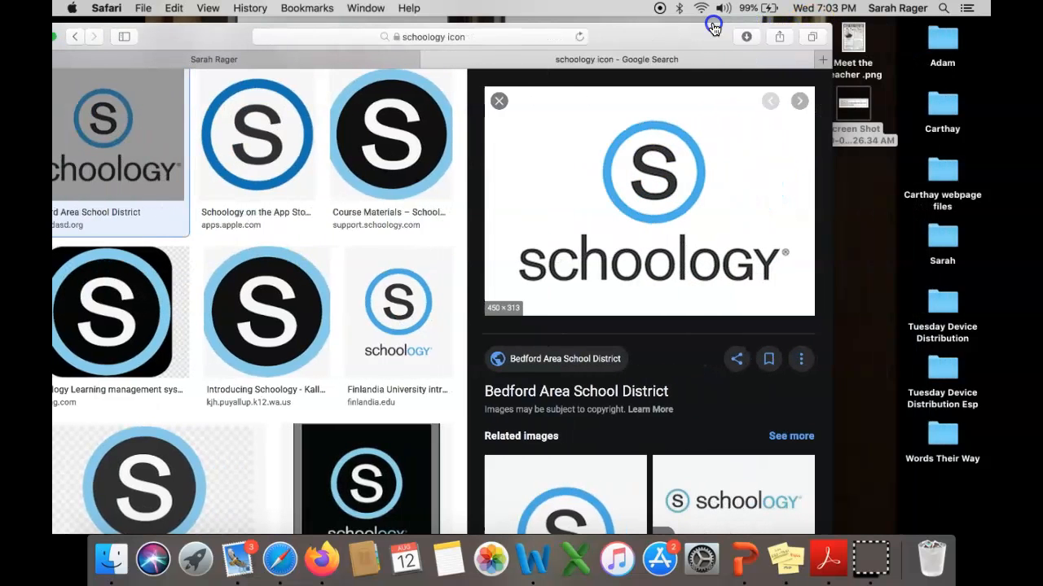
{"action": "left_click_drag", "start_coordinate": [726, 150], "coordinate": [862, 232]}
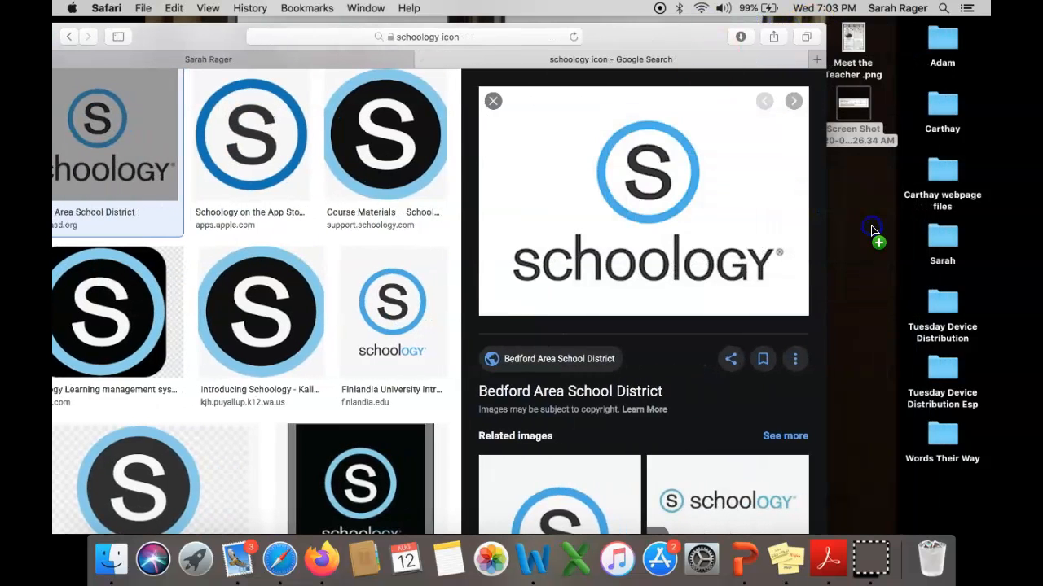
Upload the saved Schoology logo, unnamed.gif, from the desktop into the empty image module on the teacher page
{"action": "left_click_drag", "start_coordinate": [608, 37], "coordinate": [680, 32]}
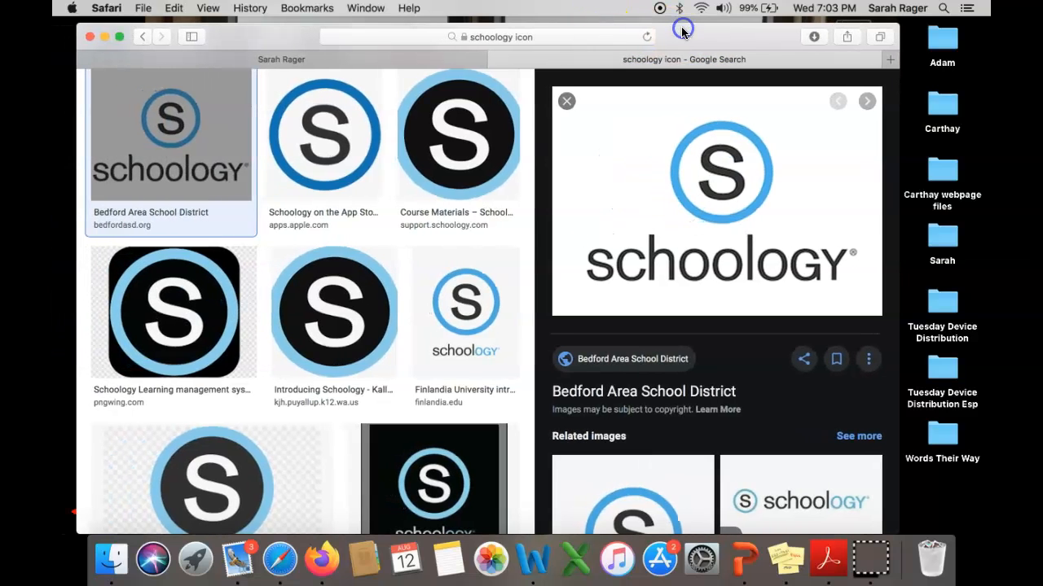
{"action": "left_click", "coordinate": [431, 61]}
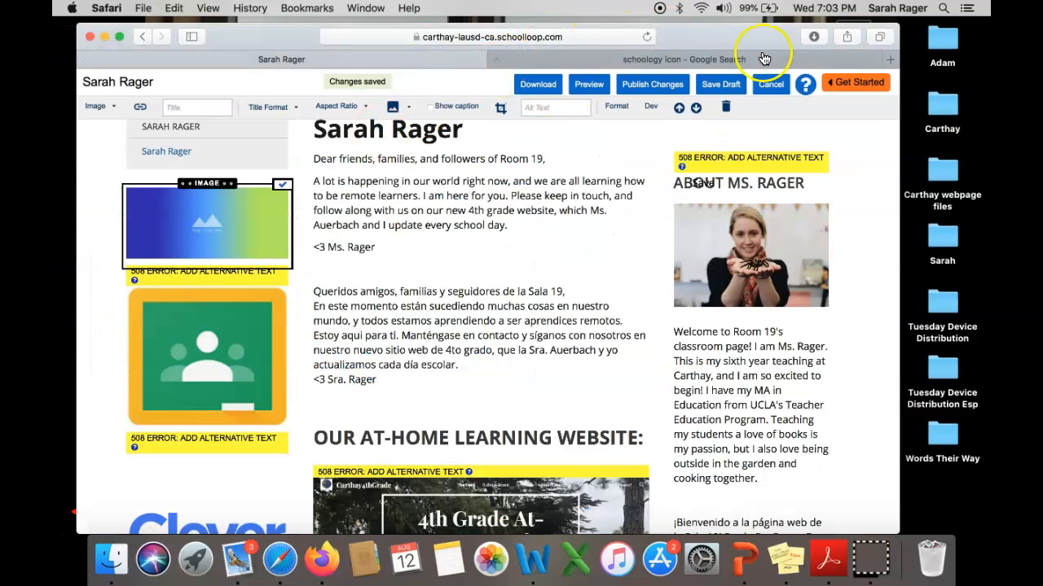
{"action": "left_click_drag", "start_coordinate": [775, 35], "coordinate": [711, 16]}
{"action": "left_click_drag", "start_coordinate": [854, 39], "coordinate": [151, 218]}
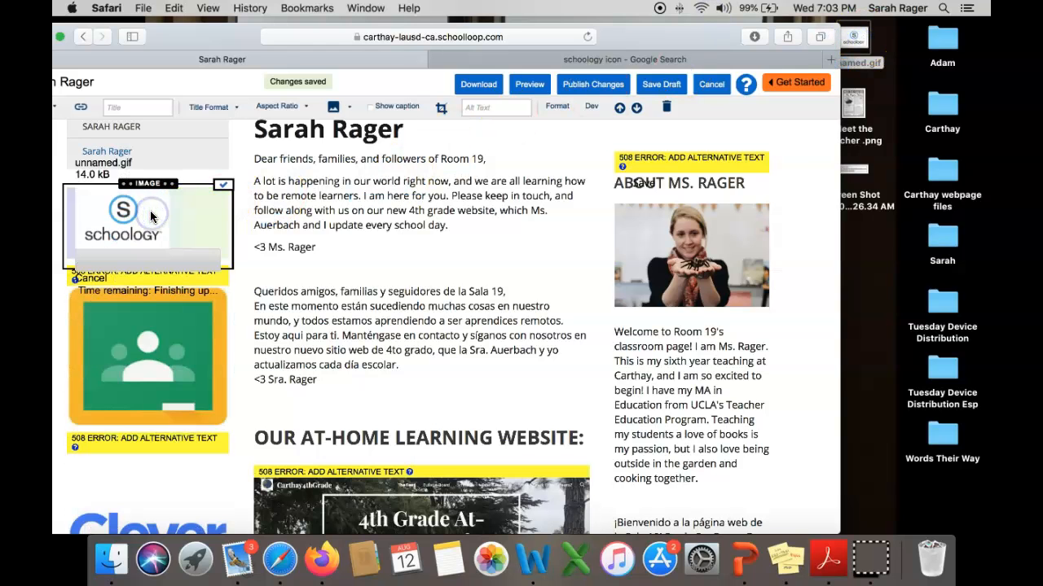
{"action": "left_click_drag", "start_coordinate": [688, 21], "coordinate": [772, 21]}
{"action": "left_click", "coordinate": [754, 61]}
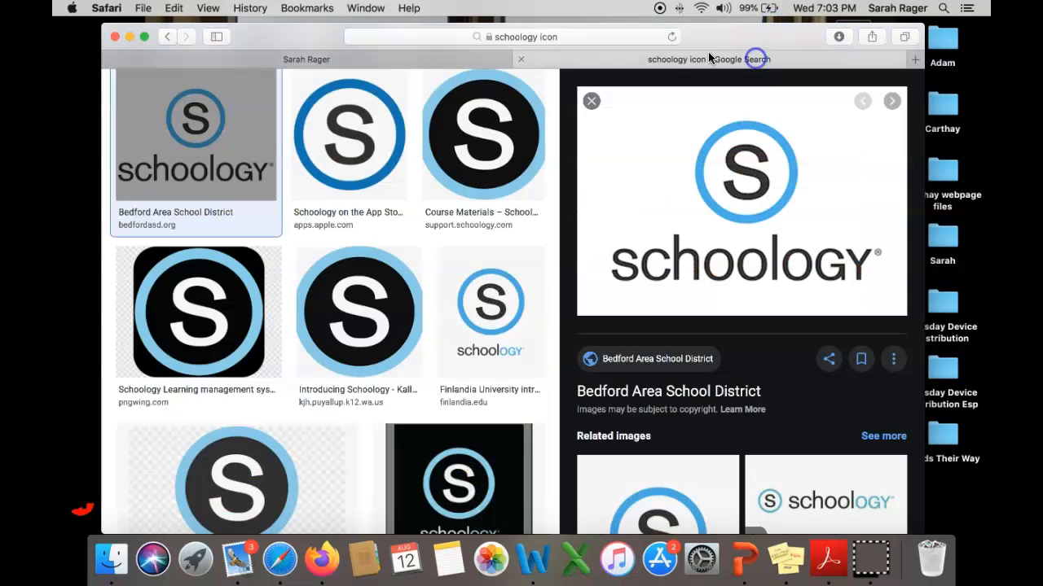
{"action": "left_click", "coordinate": [600, 36]}
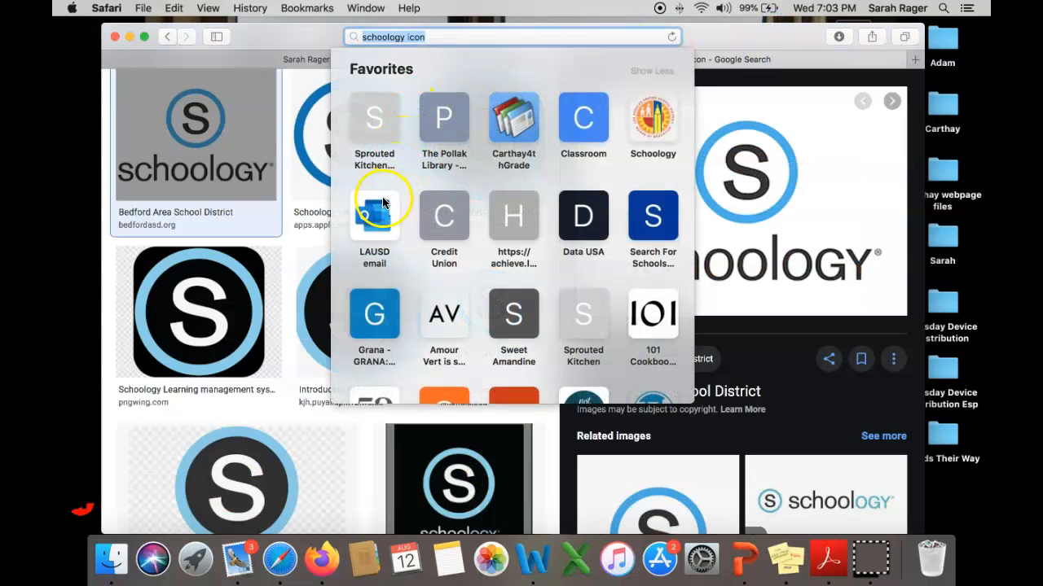
{"action": "left_click", "coordinate": [645, 105]}
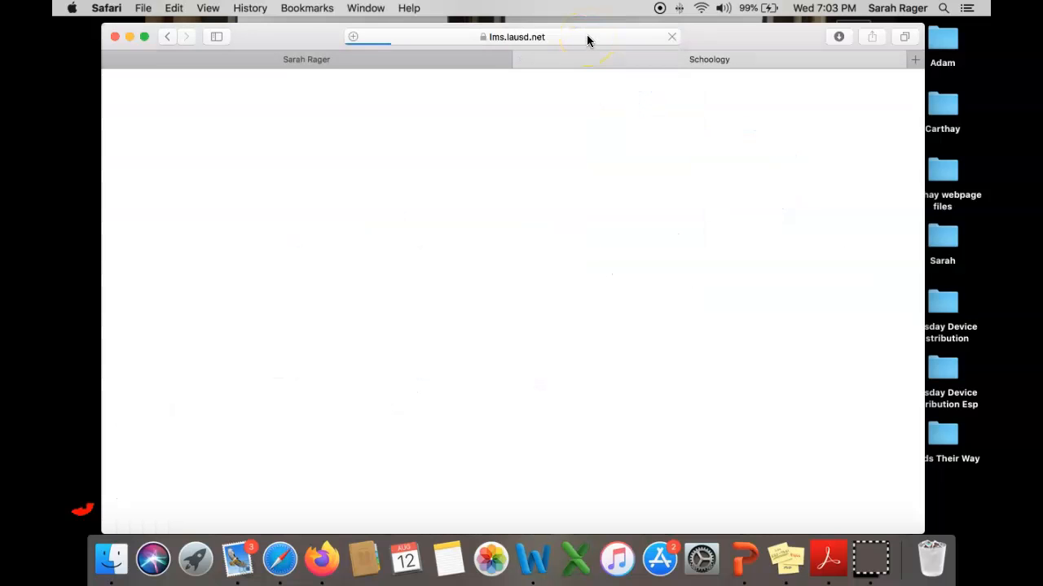
{"action": "left_click", "coordinate": [587, 37]}
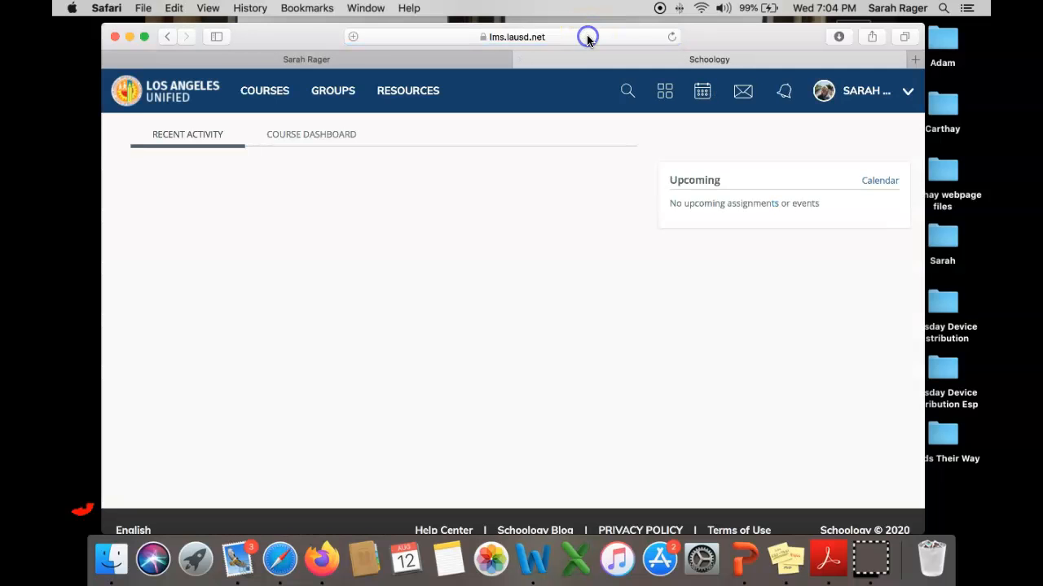
{"action": "key", "text": "super+c"}
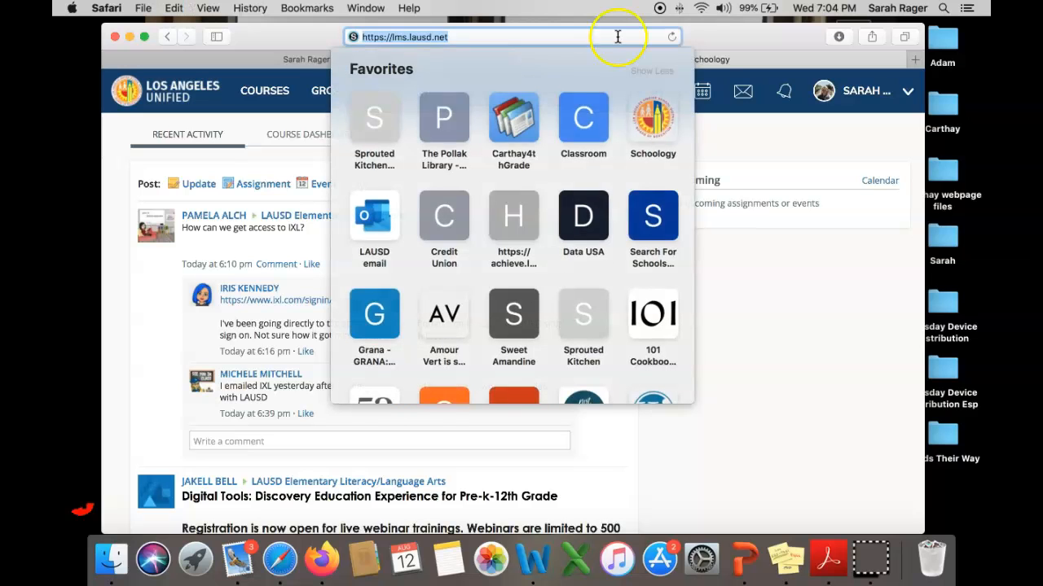
{"action": "left_click", "coordinate": [717, 42]}
{"action": "left_click", "coordinate": [370, 60]}
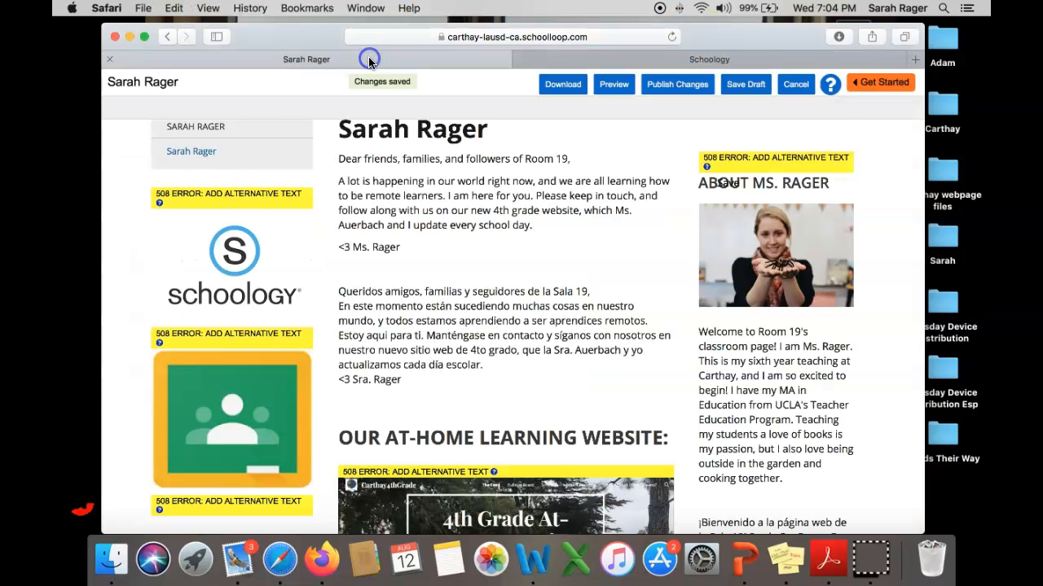
{"action": "left_click", "coordinate": [255, 231]}
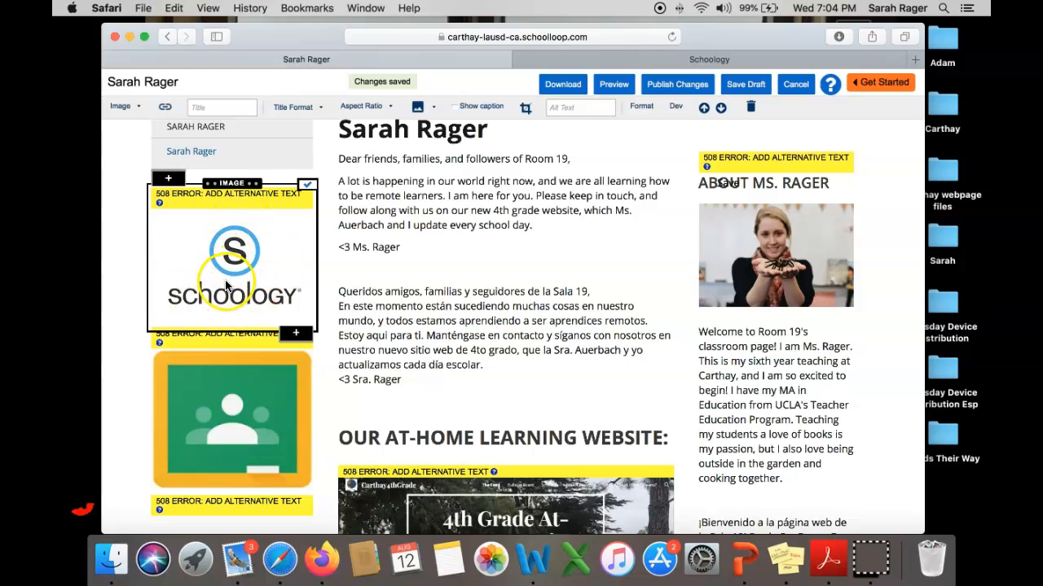
{"action": "left_click", "coordinate": [166, 110]}
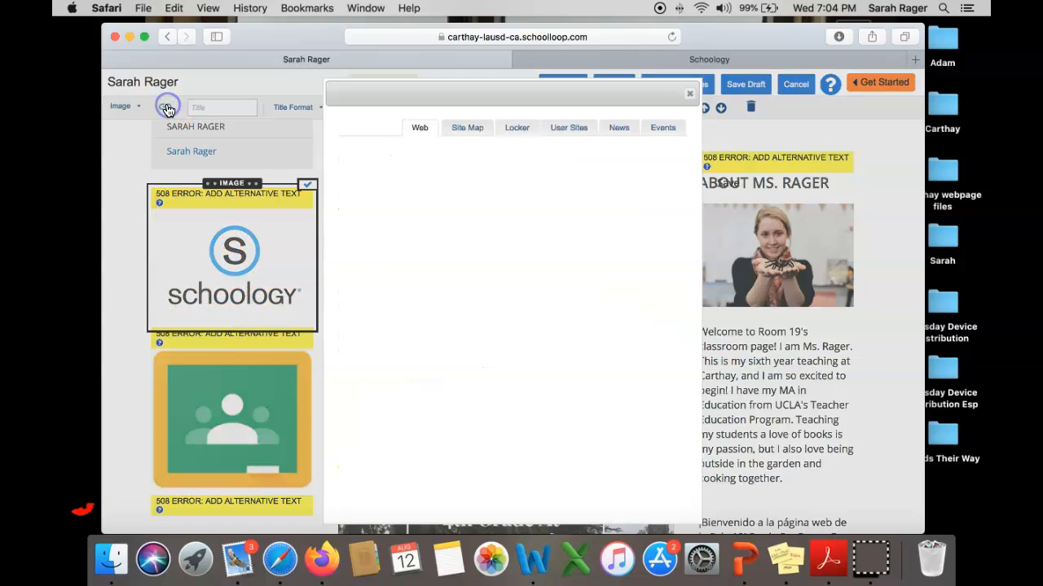
{"action": "left_click", "coordinate": [361, 174]}
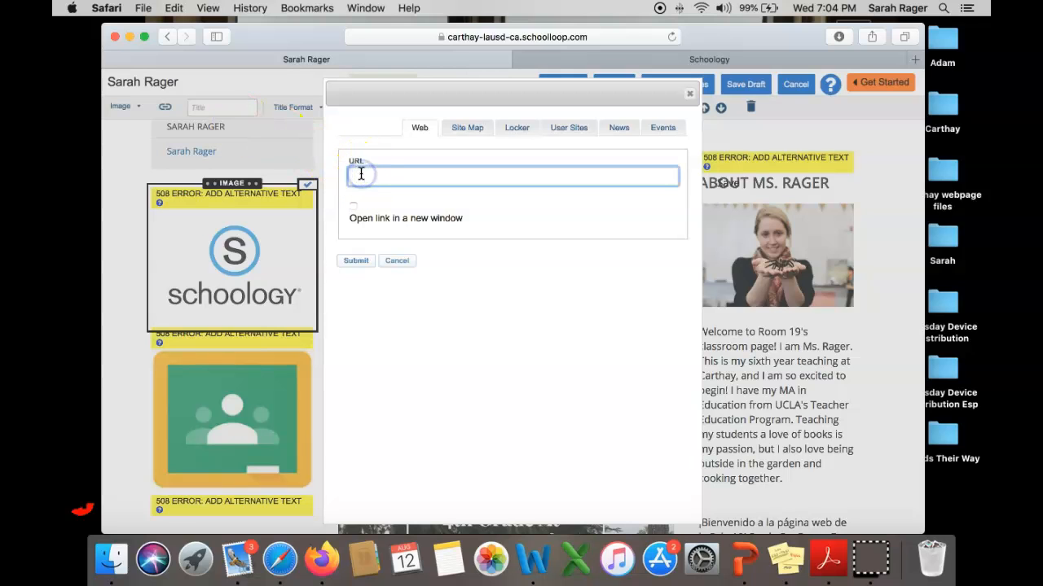
{"action": "key", "text": "super+v"}
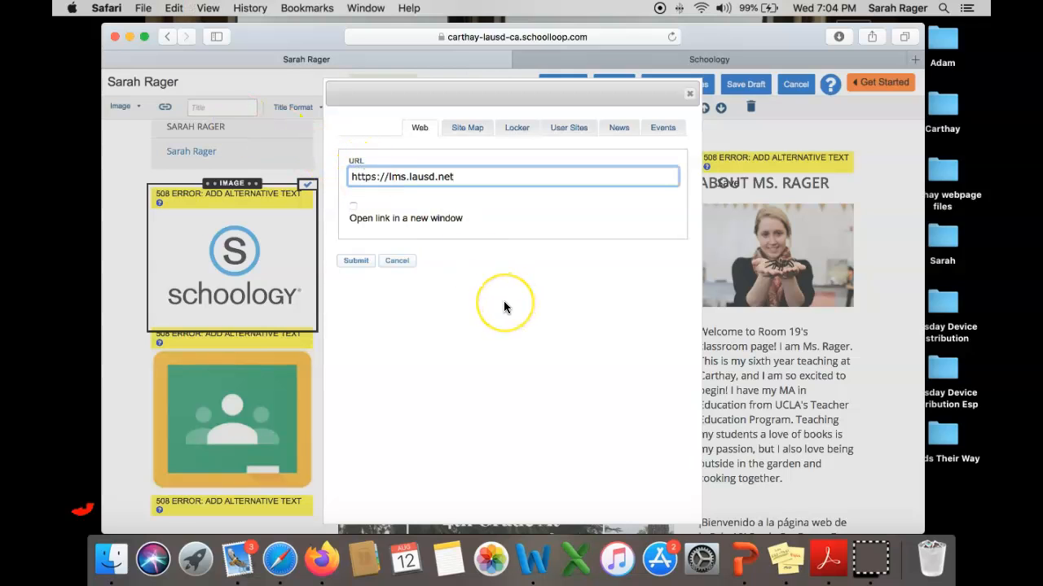
{"action": "left_click", "coordinate": [352, 206]}
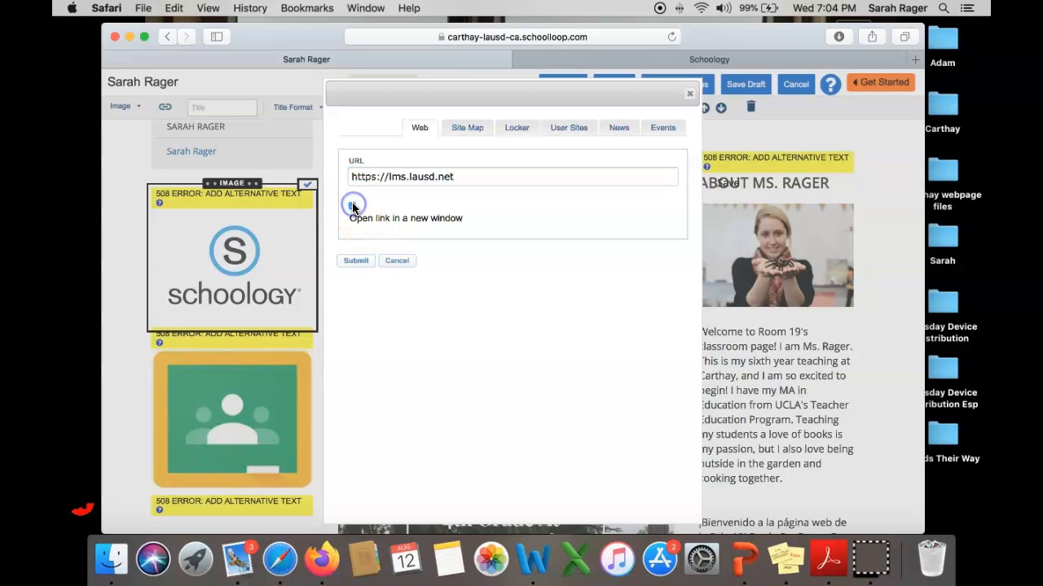
{"action": "left_click", "coordinate": [365, 269]}
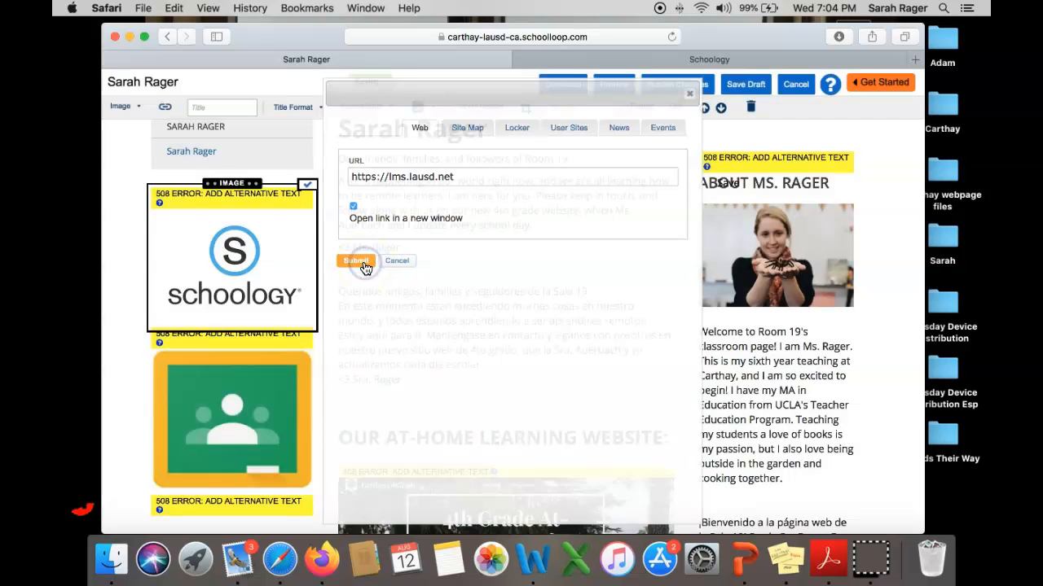
{"action": "left_click", "coordinate": [281, 263]}
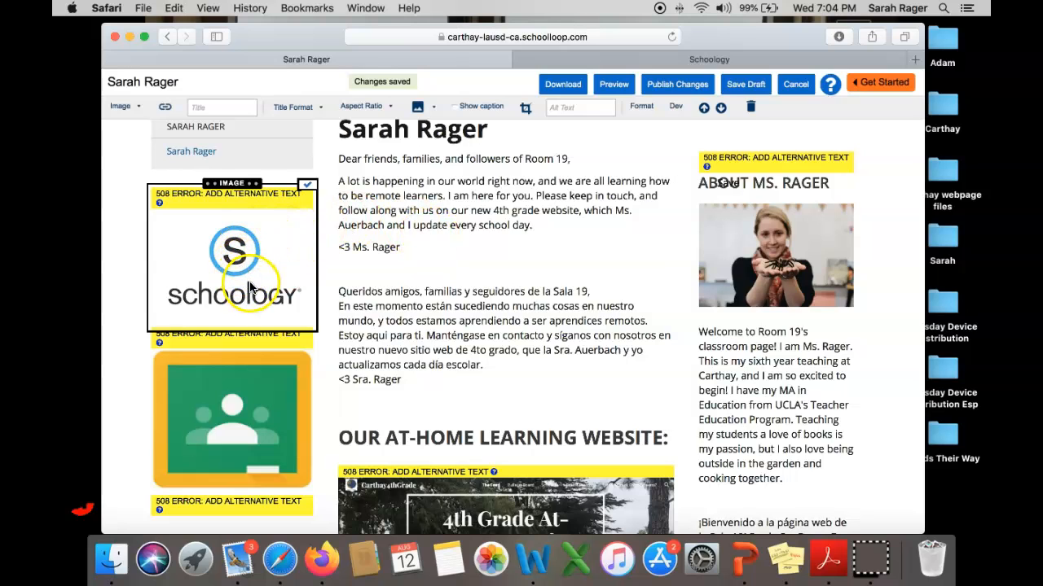
Examine the module types that can be inserted above the OUR AT-HOME LEARNING WEBSITE title, and leave without adding one
{"action": "left_click", "coordinate": [456, 246]}
{"action": "scroll", "coordinate": [375, 228], "scroll_direction": "up", "scroll_amount": 2}
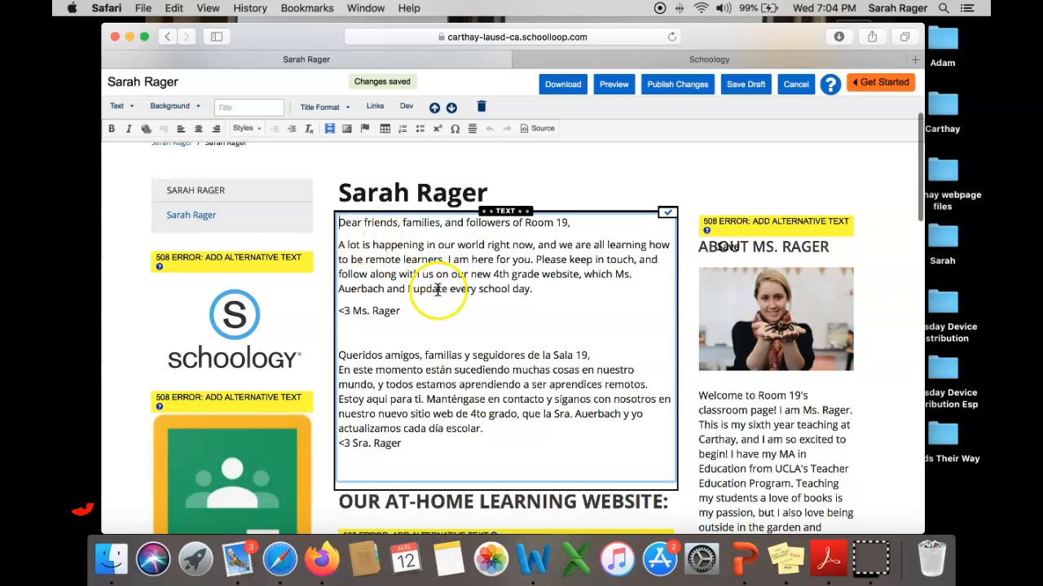
{"action": "left_click", "coordinate": [423, 259]}
{"action": "left_click", "coordinate": [526, 505]}
{"action": "left_click", "coordinate": [356, 210]}
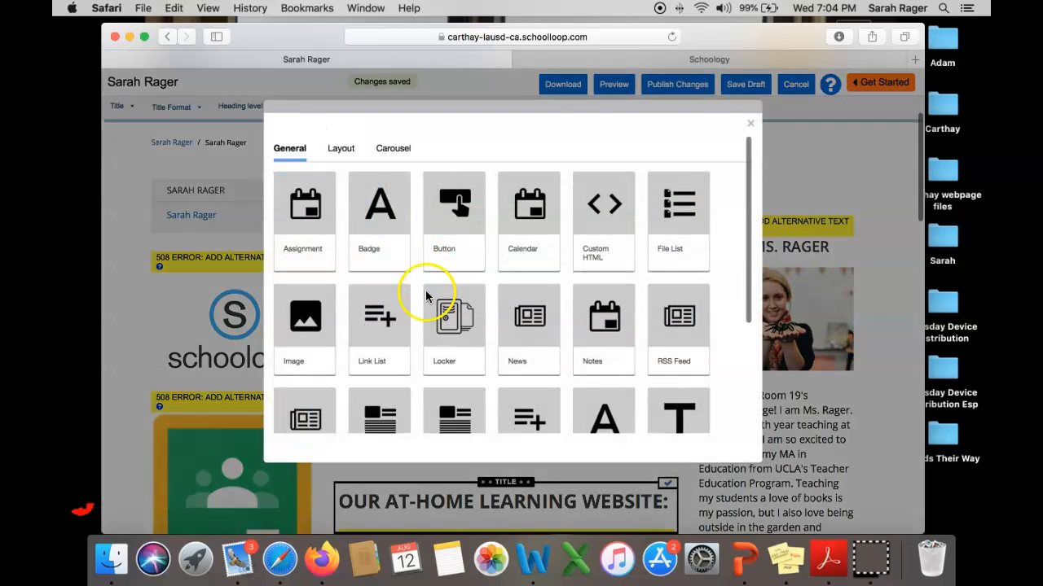
{"action": "scroll", "coordinate": [432, 293], "scroll_direction": "down", "scroll_amount": 2}
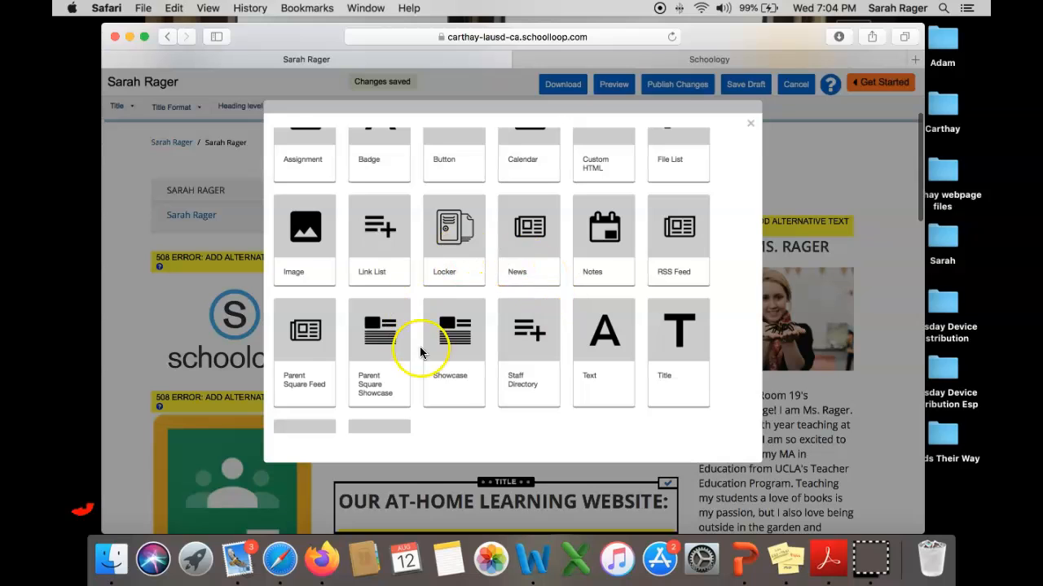
{"action": "scroll", "coordinate": [454, 365], "scroll_direction": "up", "scroll_amount": 1}
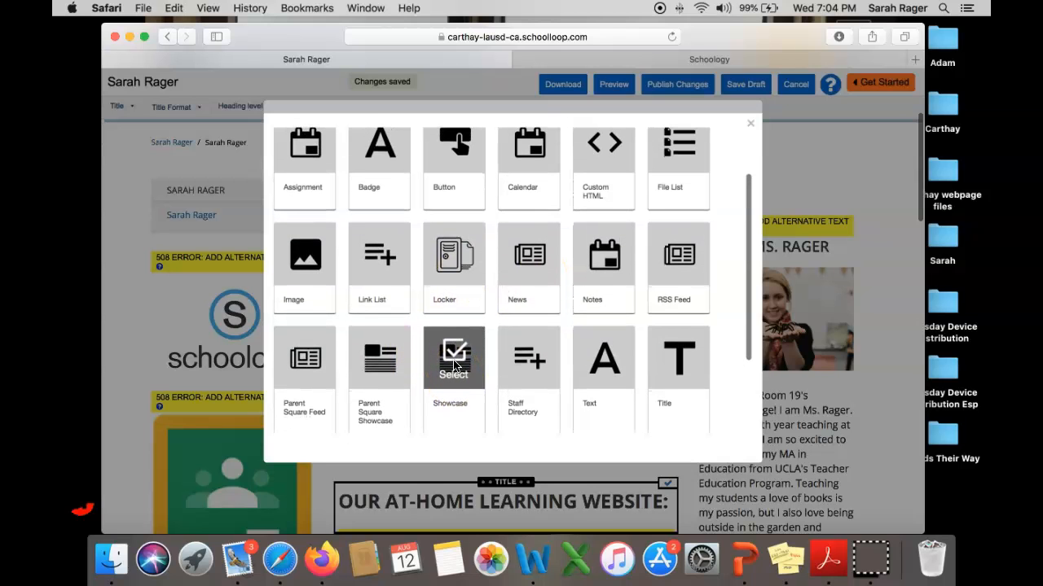
{"action": "scroll", "coordinate": [454, 365], "scroll_direction": "up", "scroll_amount": 1}
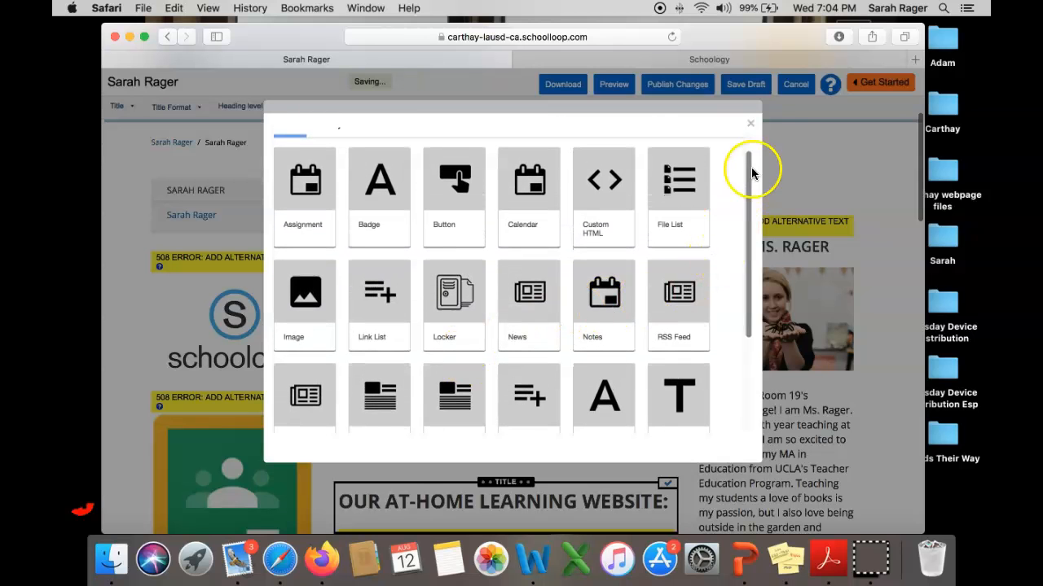
{"action": "left_click", "coordinate": [751, 125]}
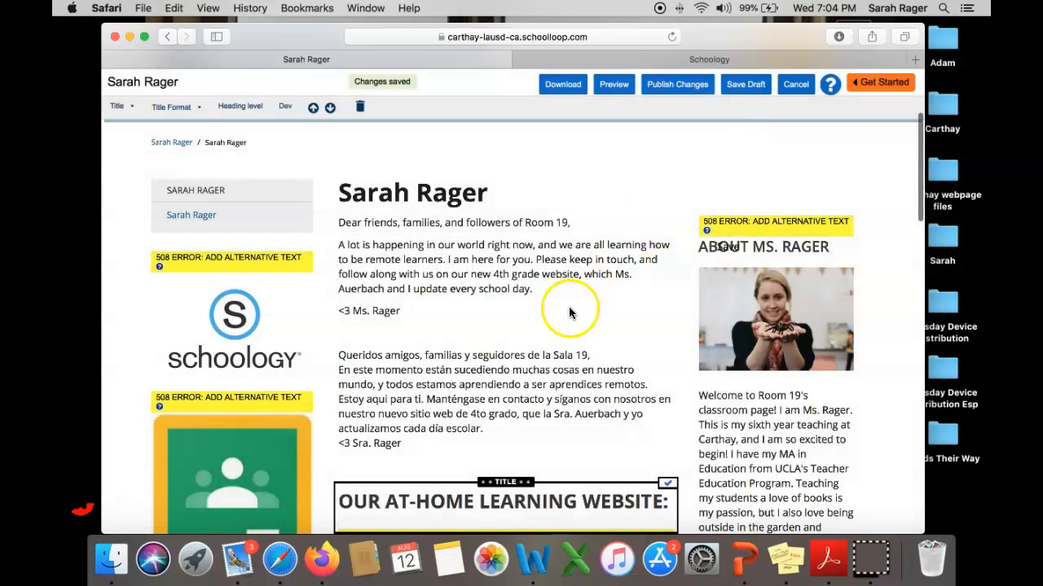
Delete the text module with the English and Spanish greeting to families below the page heading
{"action": "left_click", "coordinate": [558, 315]}
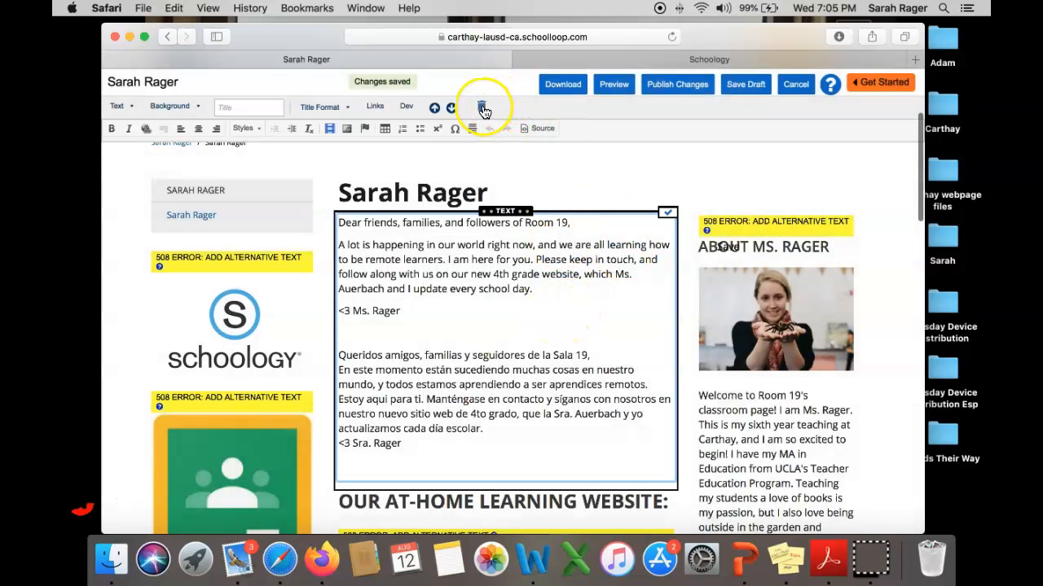
{"action": "left_click", "coordinate": [483, 110]}
{"action": "left_click", "coordinate": [659, 159]}
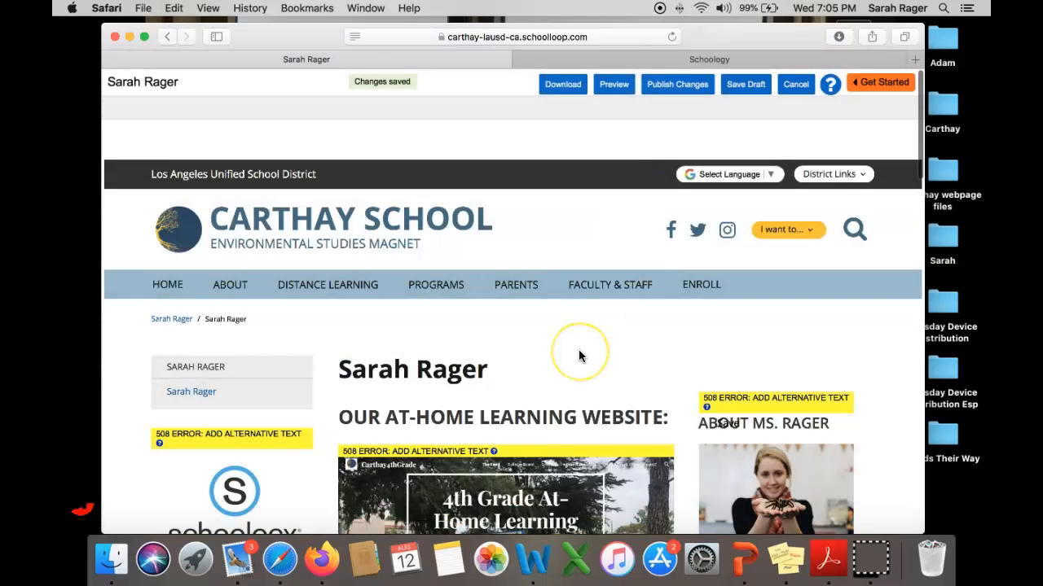
Insert an Image module directly above the OUR AT-HOME LEARNING WEBSITE title
{"action": "scroll", "coordinate": [578, 349], "scroll_direction": "down", "scroll_amount": 2}
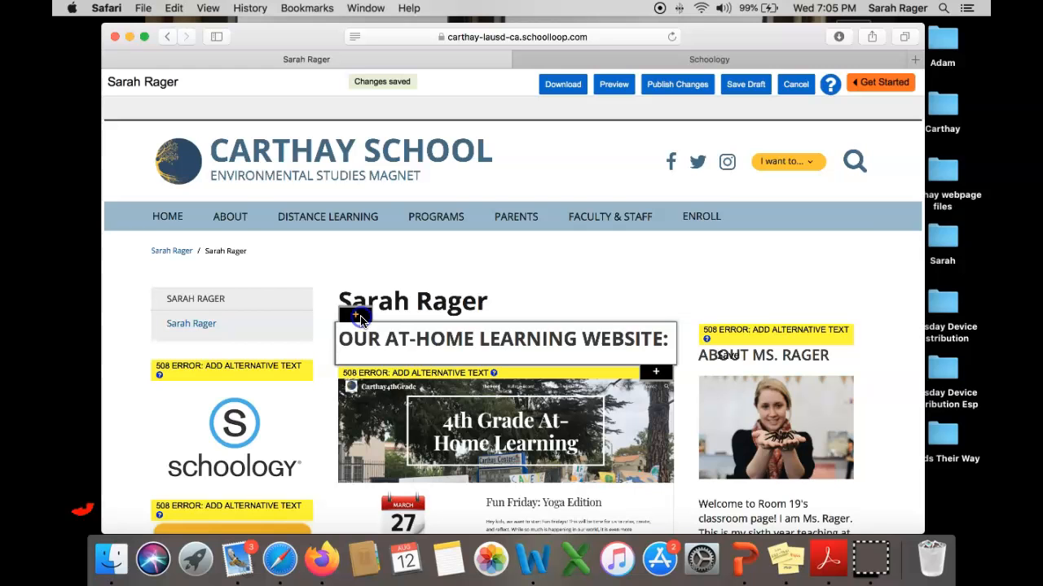
{"action": "left_click", "coordinate": [361, 319]}
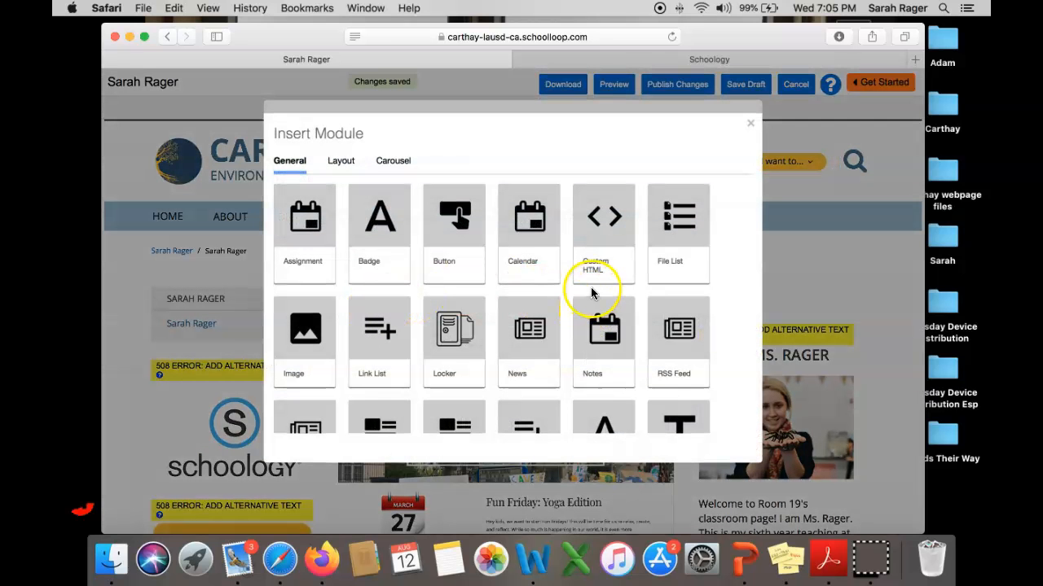
{"action": "scroll", "coordinate": [590, 286], "scroll_direction": "down", "scroll_amount": 4}
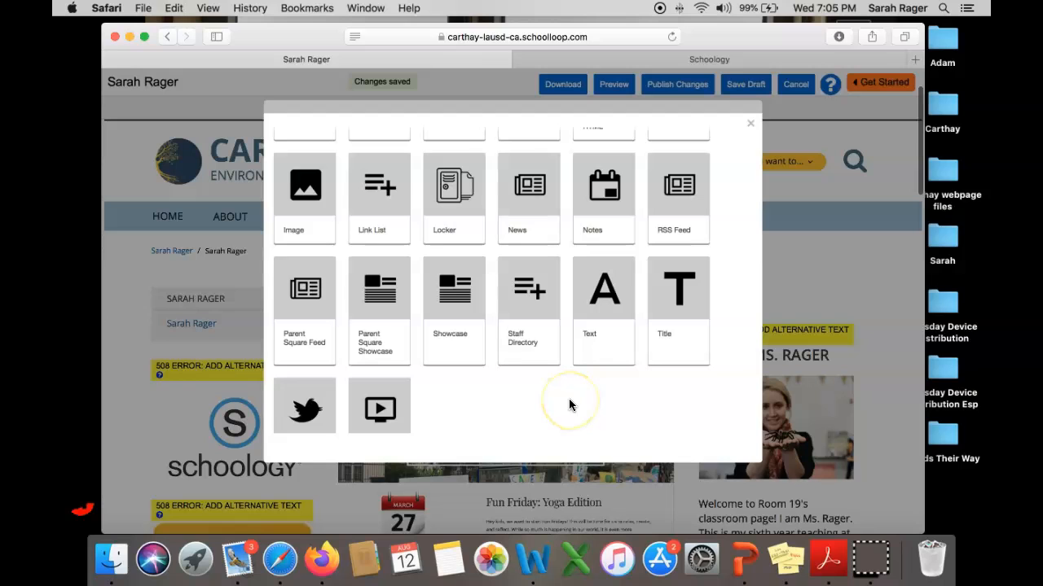
{"action": "scroll", "coordinate": [570, 405], "scroll_direction": "up", "scroll_amount": 3}
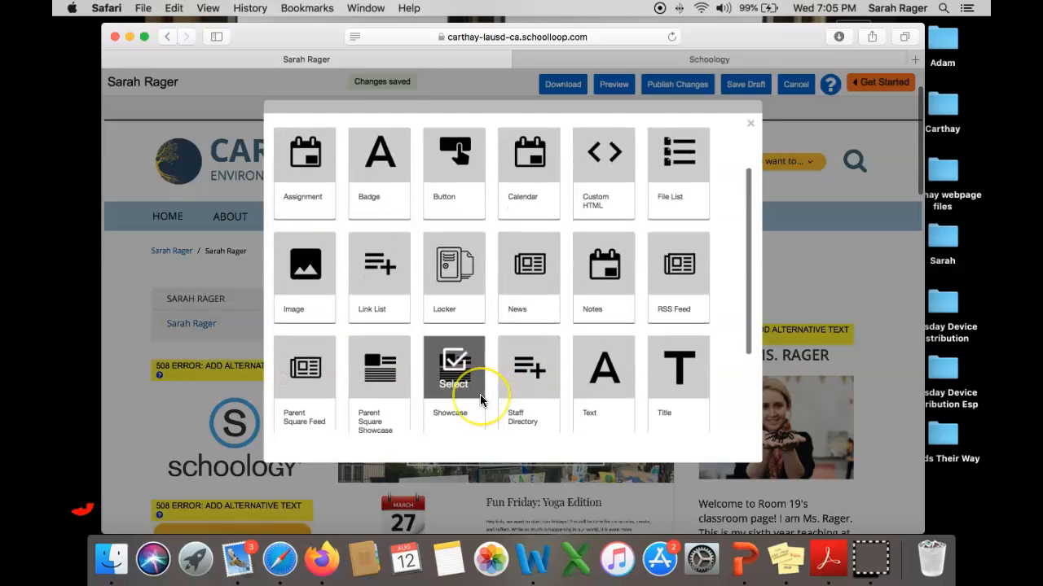
{"action": "scroll", "coordinate": [476, 398], "scroll_direction": "down", "scroll_amount": 2}
{"action": "left_click", "coordinate": [308, 216]}
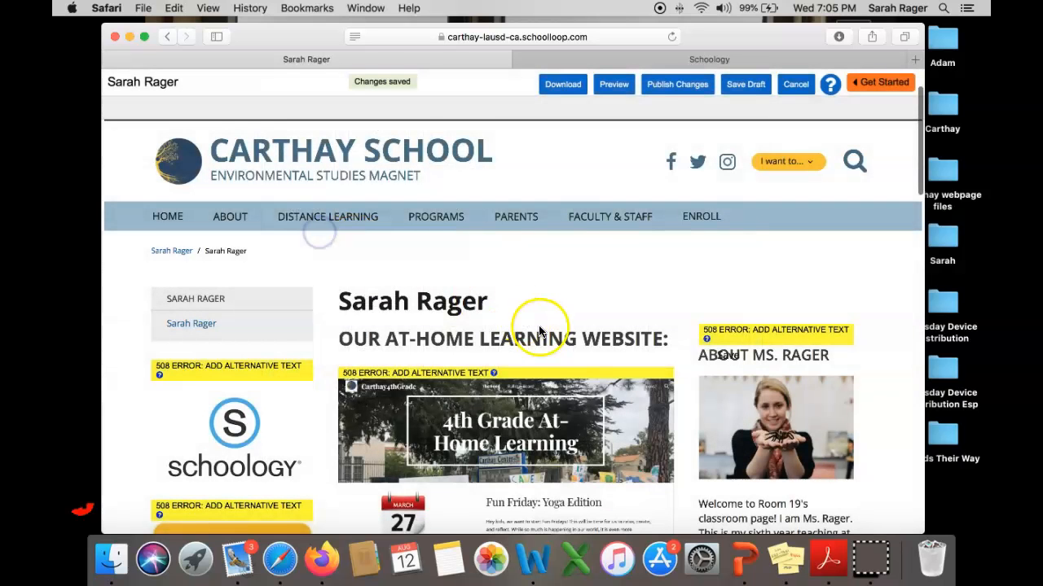
Upload Meet the Teacher .png from the desktop into the new, empty image module
{"action": "left_click_drag", "start_coordinate": [789, 33], "coordinate": [632, 8]}
{"action": "left_click_drag", "start_coordinate": [862, 98], "coordinate": [386, 364]}
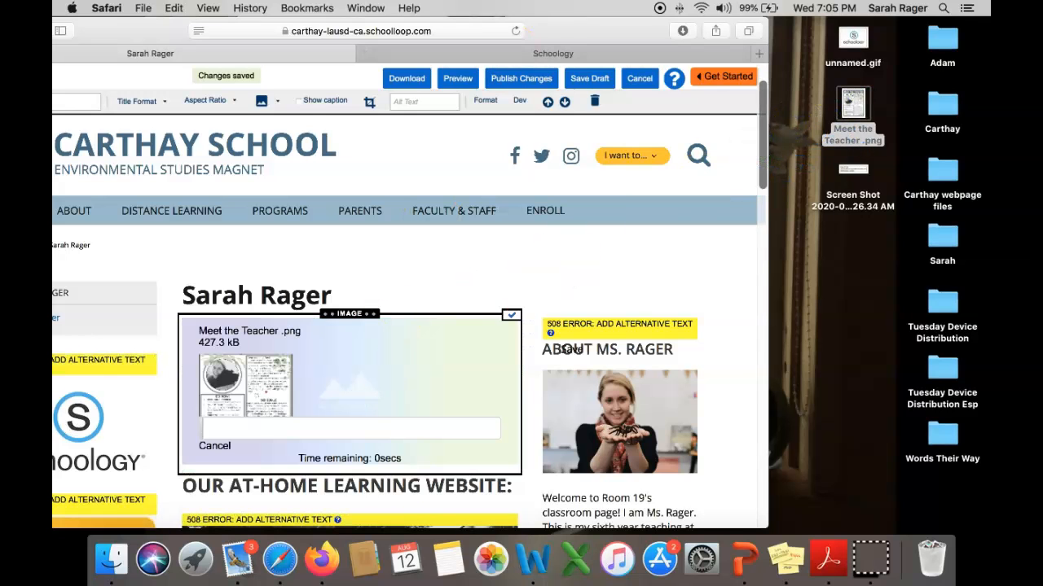
{"action": "left_click_drag", "start_coordinate": [542, 23], "coordinate": [738, 14]}
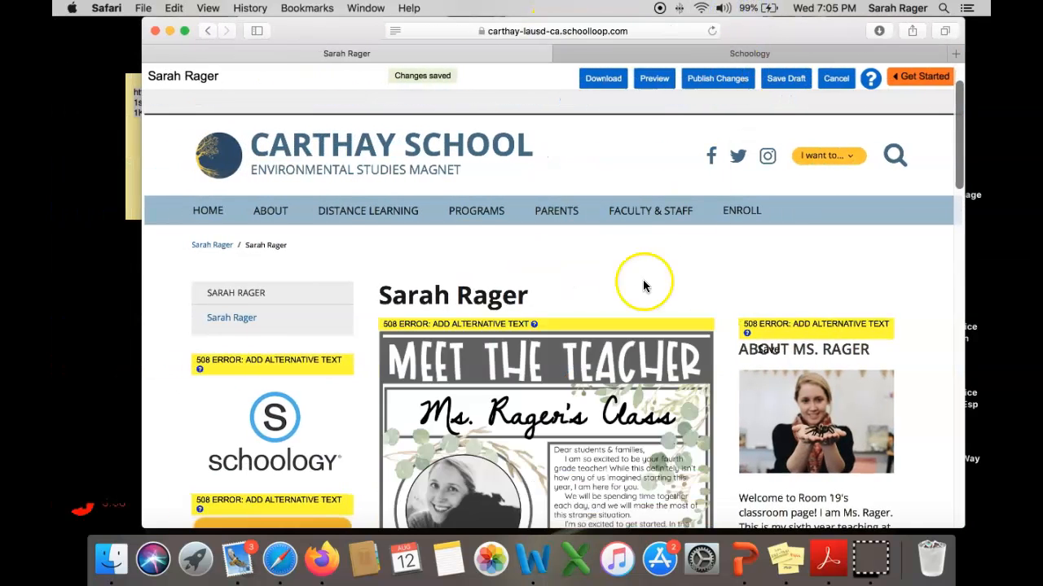
Insert a Title module above the Meet the Teacher image with the text WELCOME!
{"action": "scroll", "coordinate": [601, 384], "scroll_direction": "down", "scroll_amount": 1}
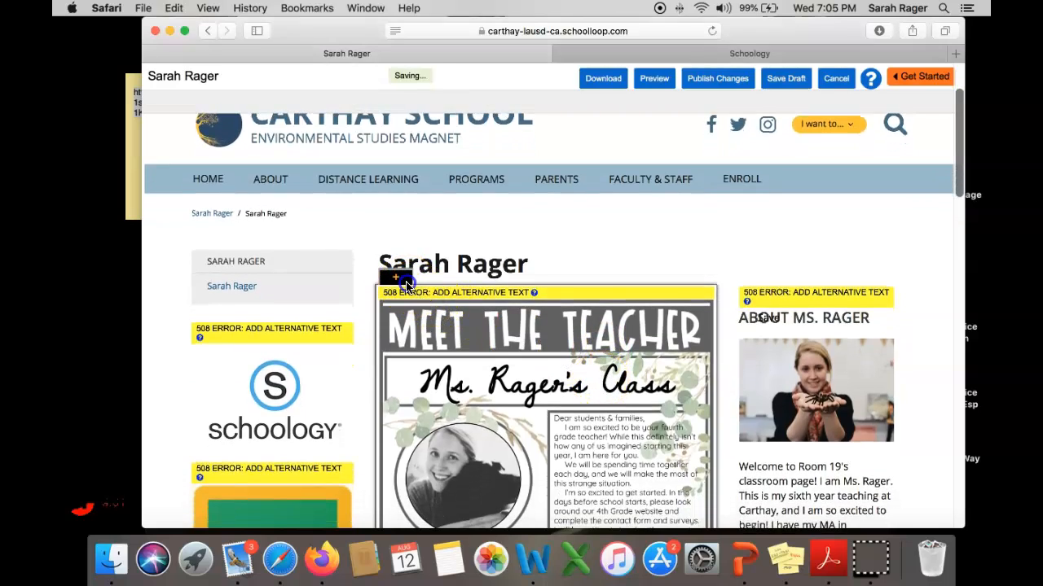
{"action": "left_click", "coordinate": [395, 277]}
{"action": "scroll", "coordinate": [680, 309], "scroll_direction": "down", "scroll_amount": 2}
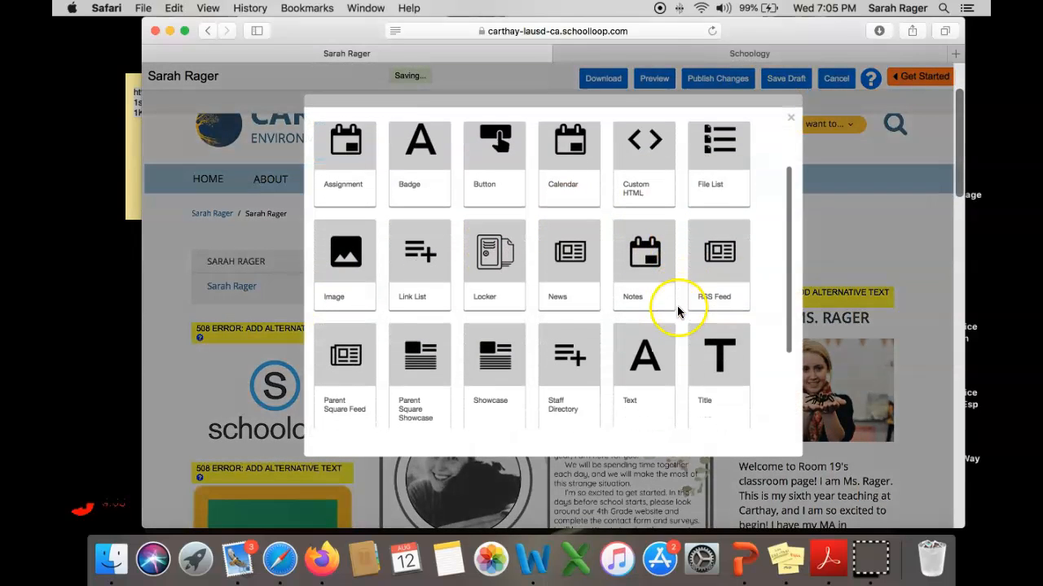
{"action": "left_click", "coordinate": [720, 352]}
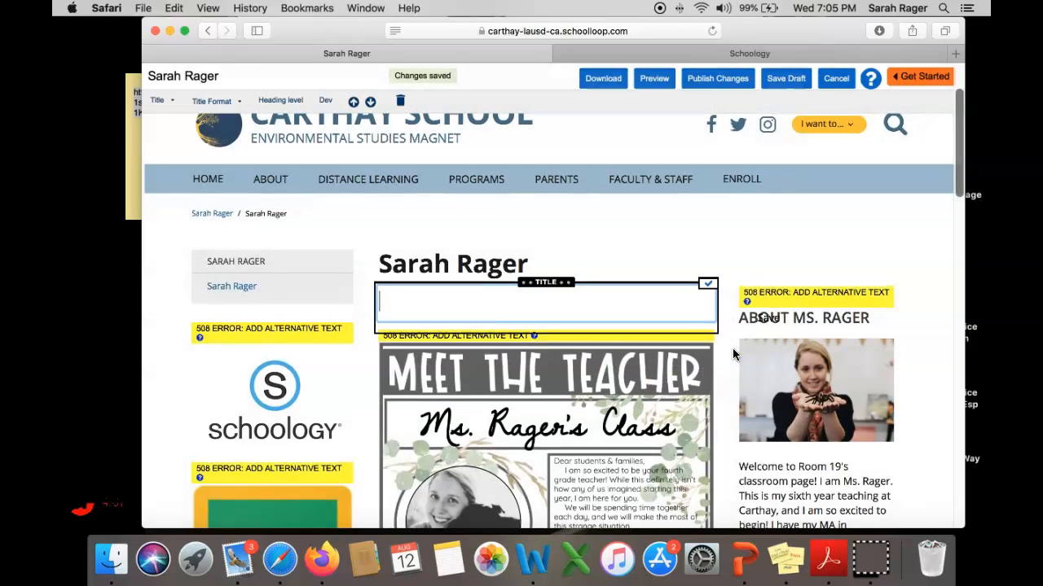
{"action": "type", "text": "WELCOME!"}
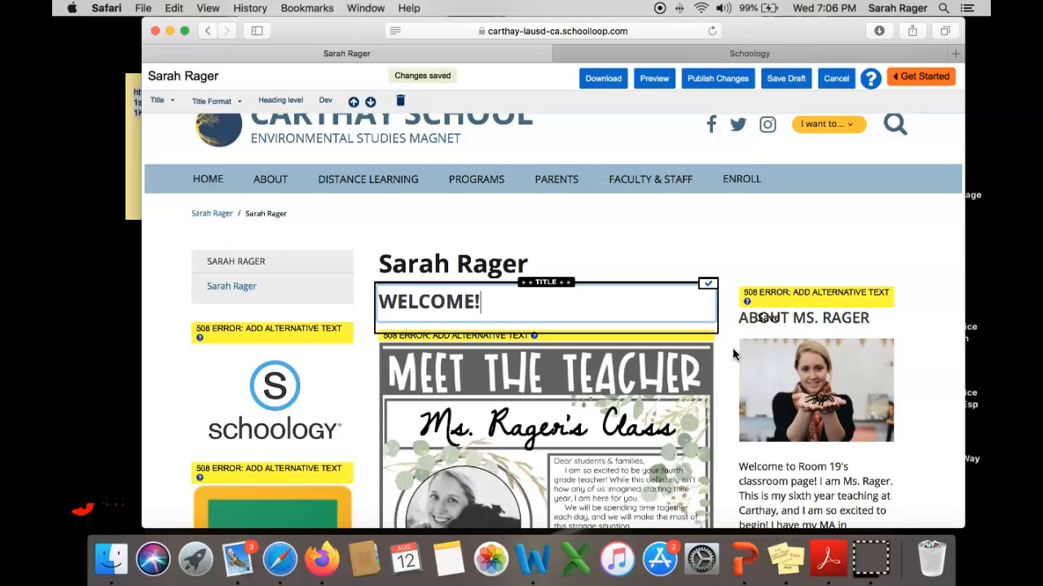
Set the heading level of the WELCOME! title to h5
{"action": "left_click", "coordinate": [484, 299]}
{"action": "left_click_drag", "start_coordinate": [483, 299], "coordinate": [354, 299]}
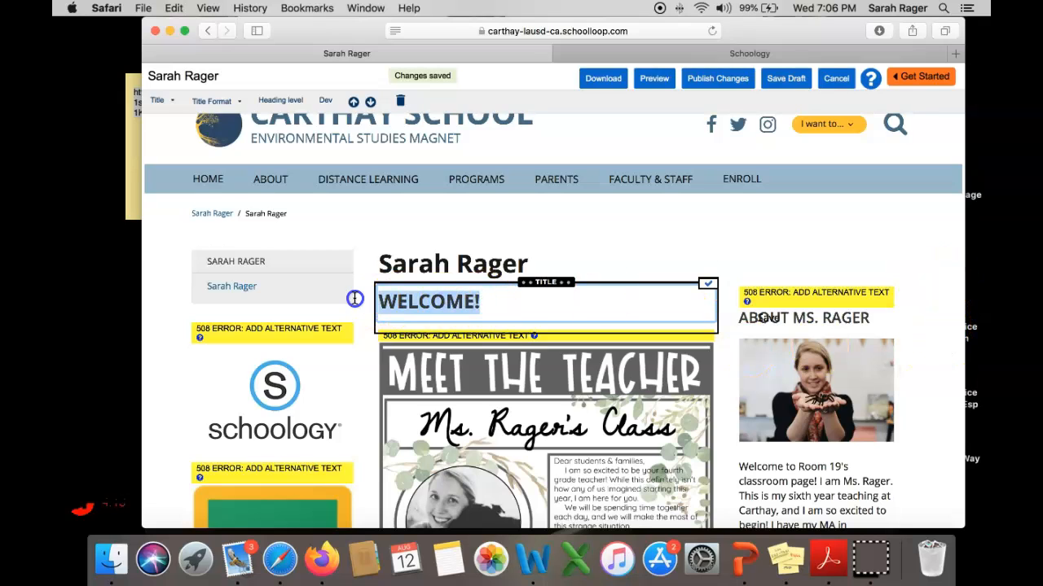
{"action": "left_click", "coordinate": [281, 103]}
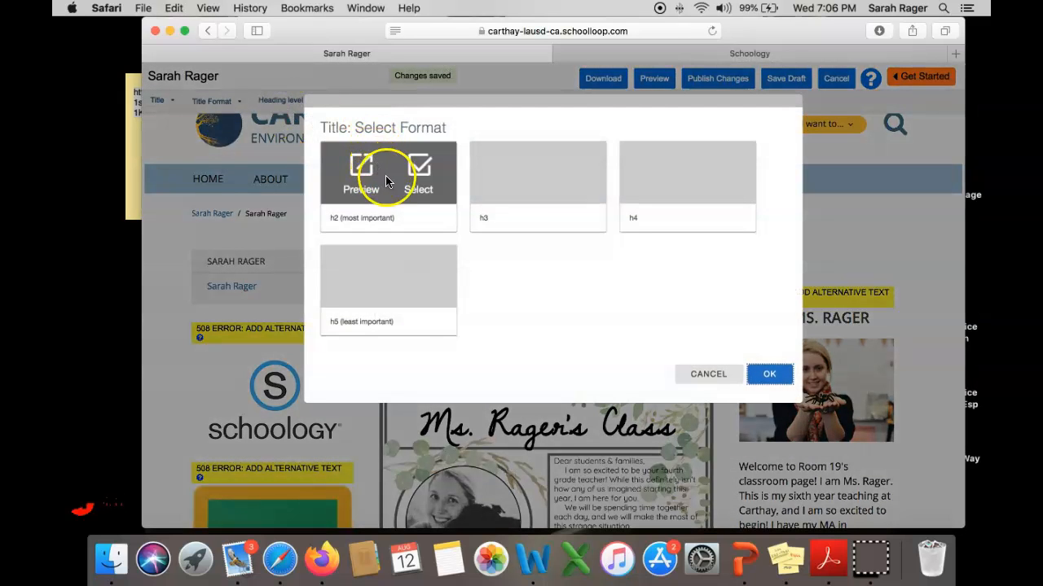
{"action": "mouse_move", "coordinate": [409, 297]}
{"action": "left_click", "coordinate": [420, 276]}
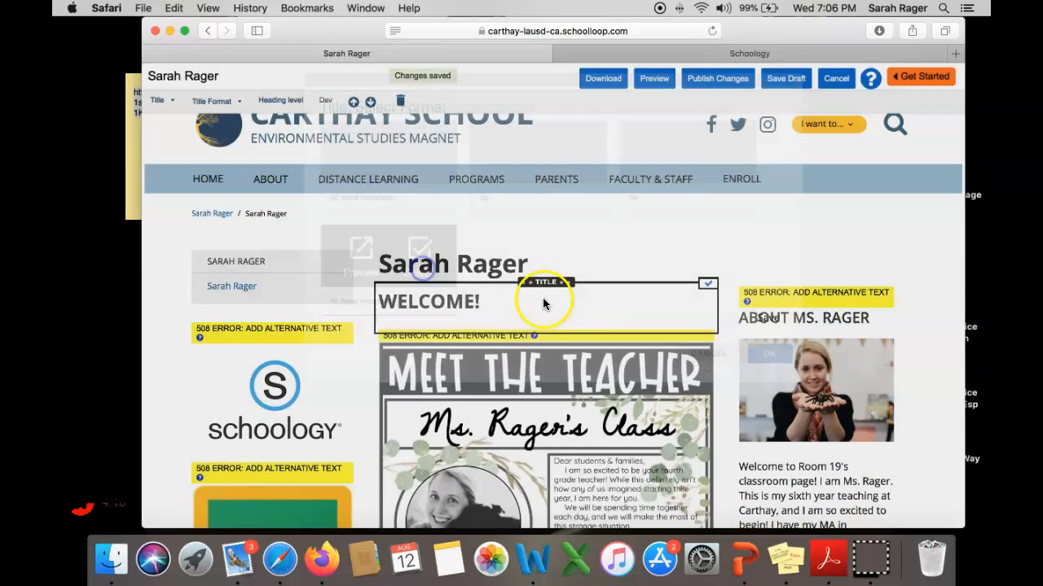
Change the heading level of the WELCOME! title to h3
{"action": "left_click_drag", "start_coordinate": [466, 305], "coordinate": [364, 298]}
{"action": "left_click", "coordinate": [277, 99]}
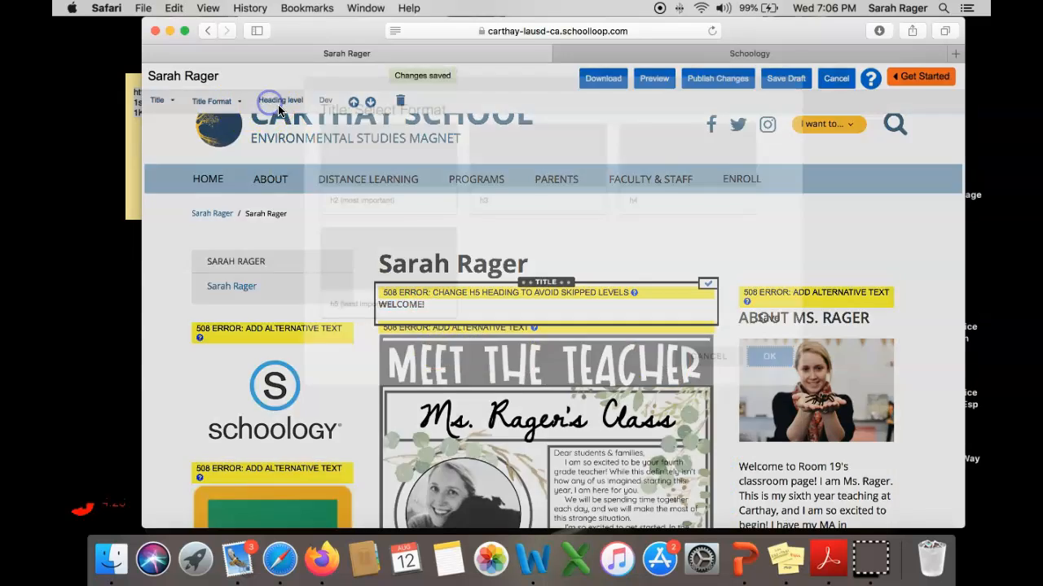
{"action": "mouse_move", "coordinate": [474, 203]}
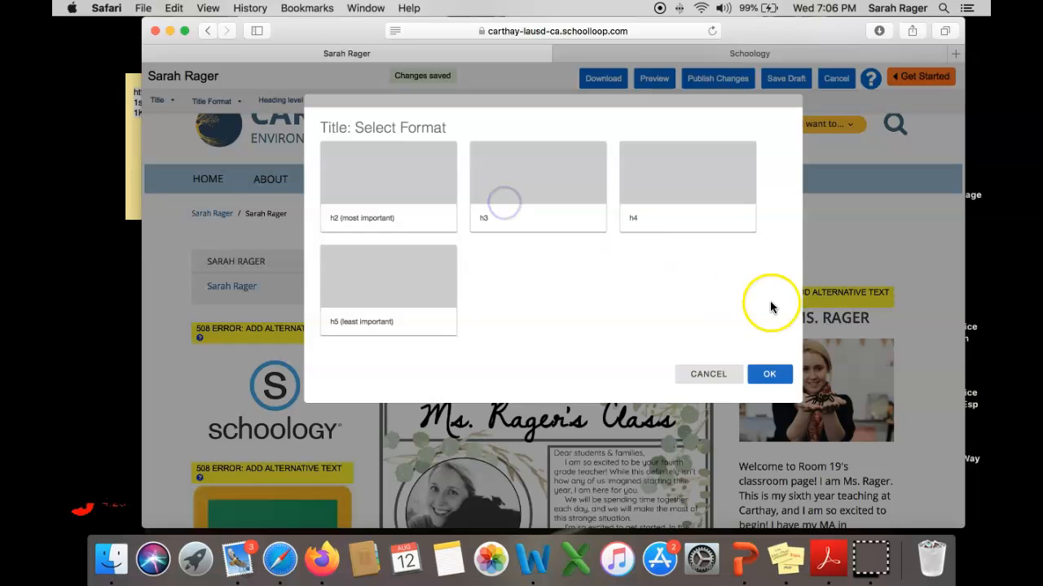
{"action": "left_click", "coordinate": [562, 170]}
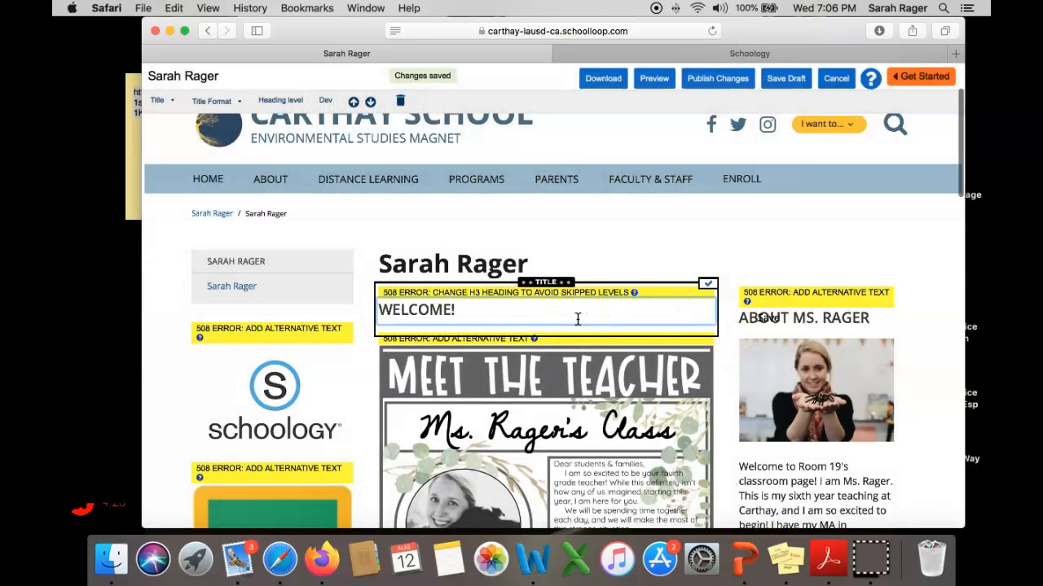
{"action": "scroll", "coordinate": [578, 318], "scroll_direction": "down", "scroll_amount": 5}
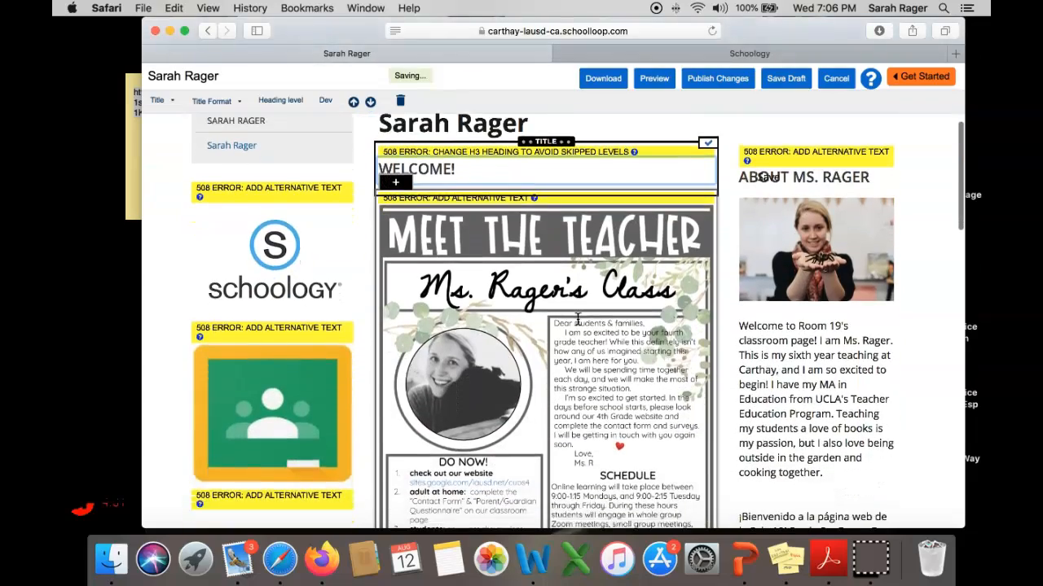
{"action": "scroll", "coordinate": [577, 318], "scroll_direction": "down", "scroll_amount": 2}
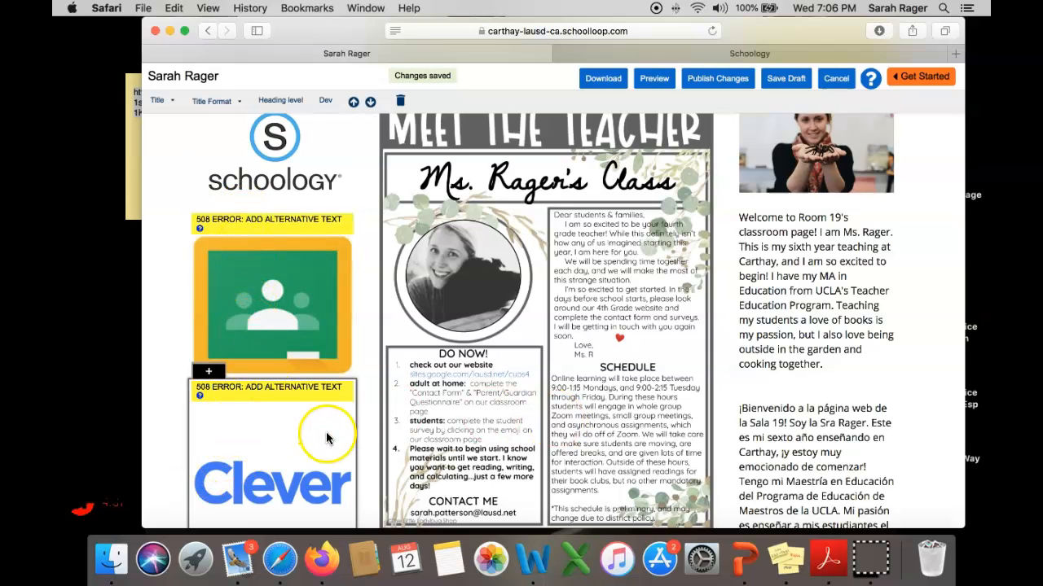
Review the edited page from the WELCOME! title down to the at-home learning section and the News module
{"action": "scroll", "coordinate": [619, 326], "scroll_direction": "up", "scroll_amount": 3}
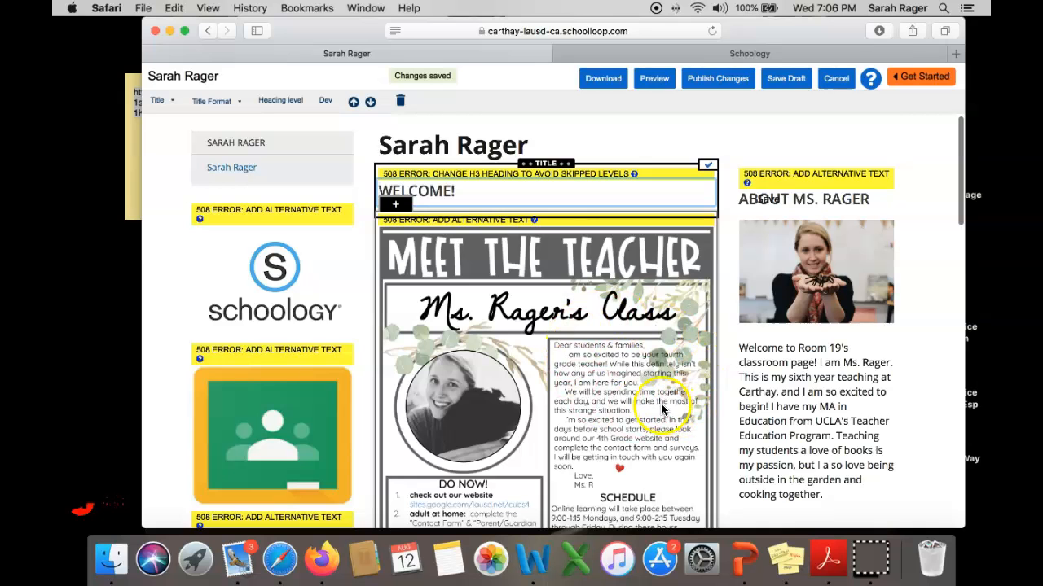
{"action": "scroll", "coordinate": [663, 400], "scroll_direction": "down", "scroll_amount": 3}
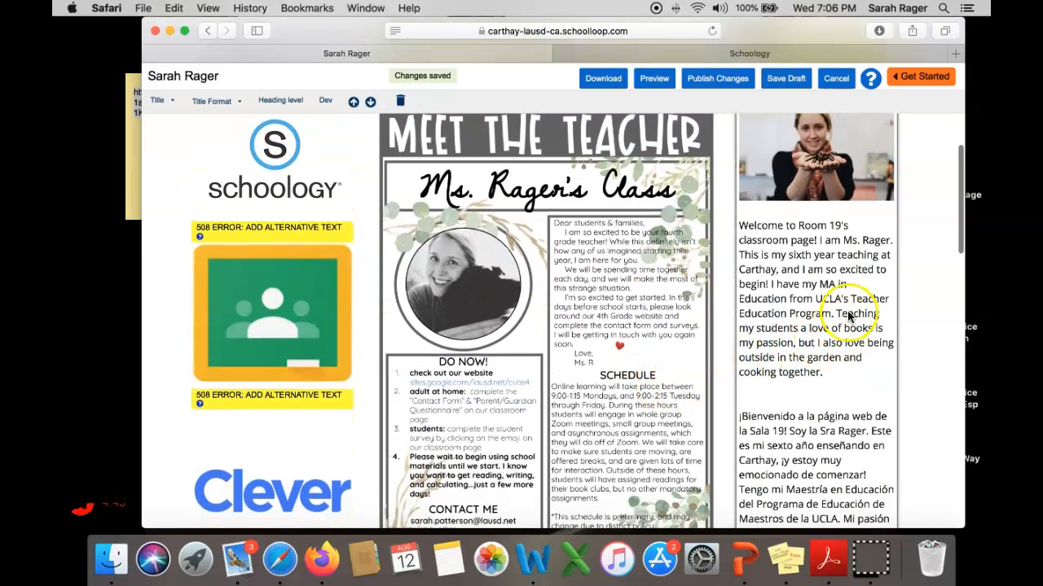
{"action": "scroll", "coordinate": [828, 381], "scroll_direction": "down", "scroll_amount": 3}
{"action": "scroll", "coordinate": [827, 381], "scroll_direction": "down", "scroll_amount": 2}
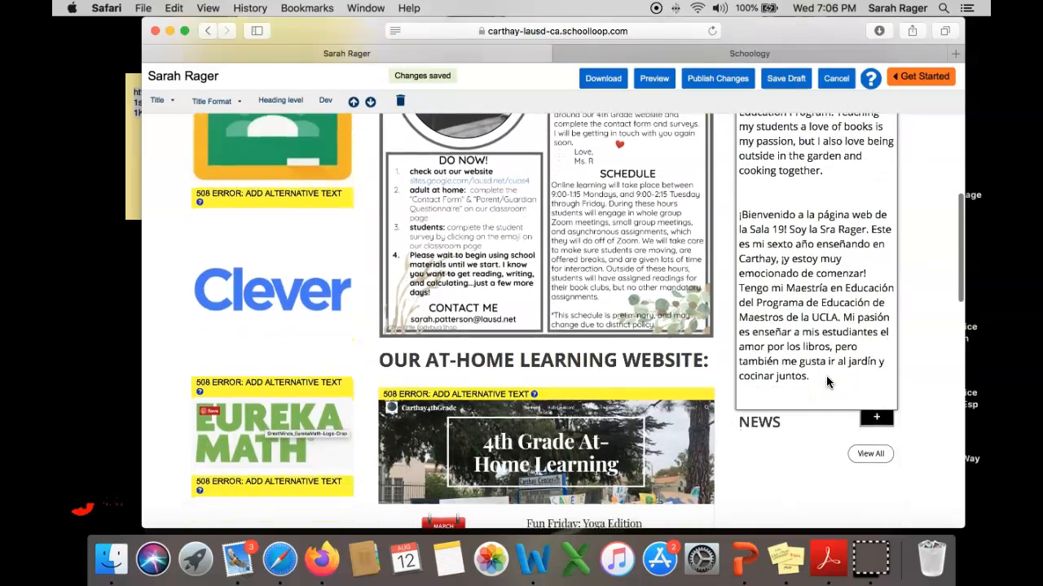
{"action": "scroll", "coordinate": [826, 379], "scroll_direction": "down", "scroll_amount": 3}
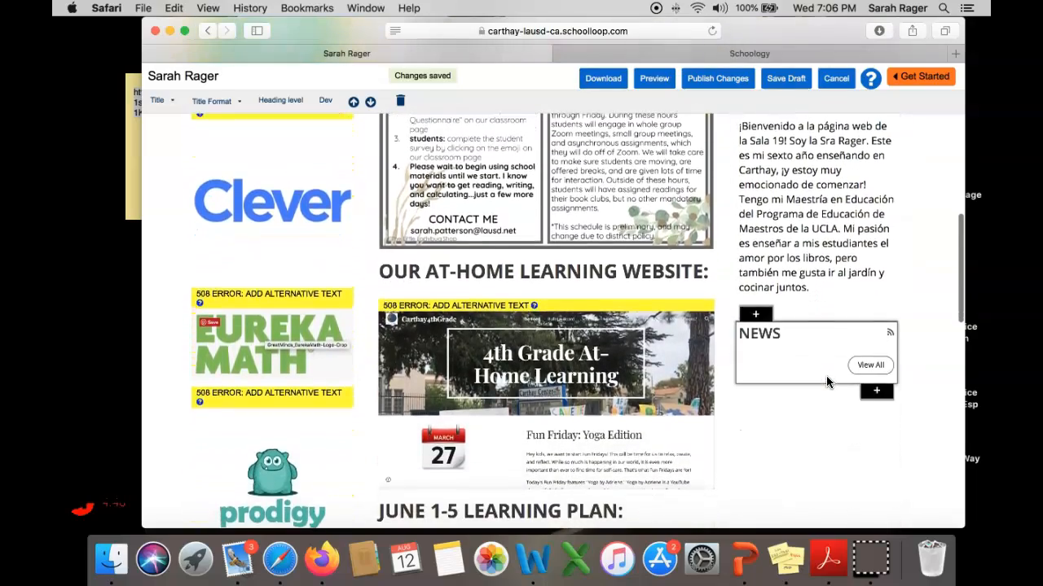
{"action": "scroll", "coordinate": [826, 381], "scroll_direction": "up", "scroll_amount": 10}
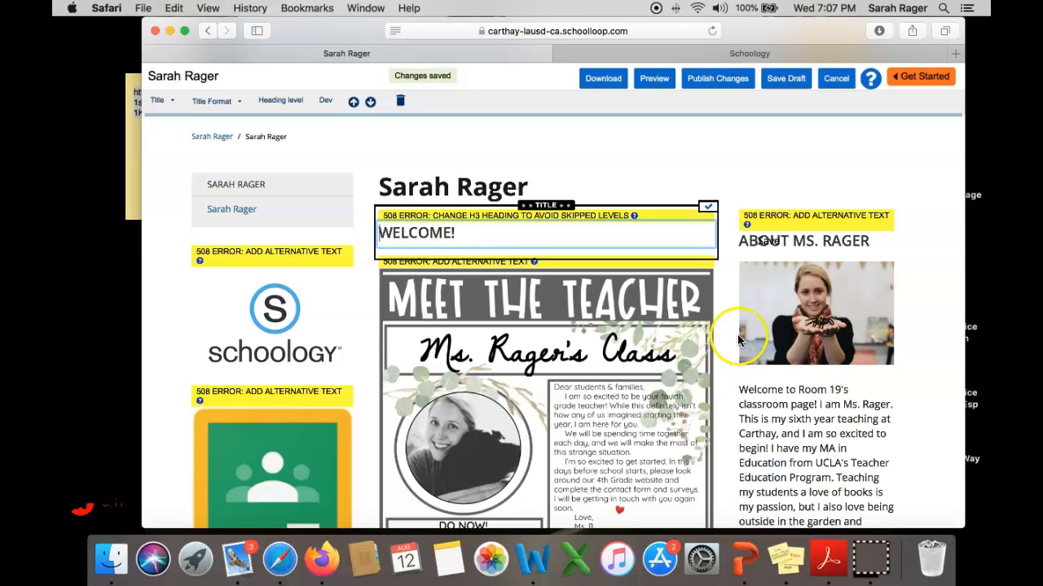
{"action": "left_click", "coordinate": [82, 508]}
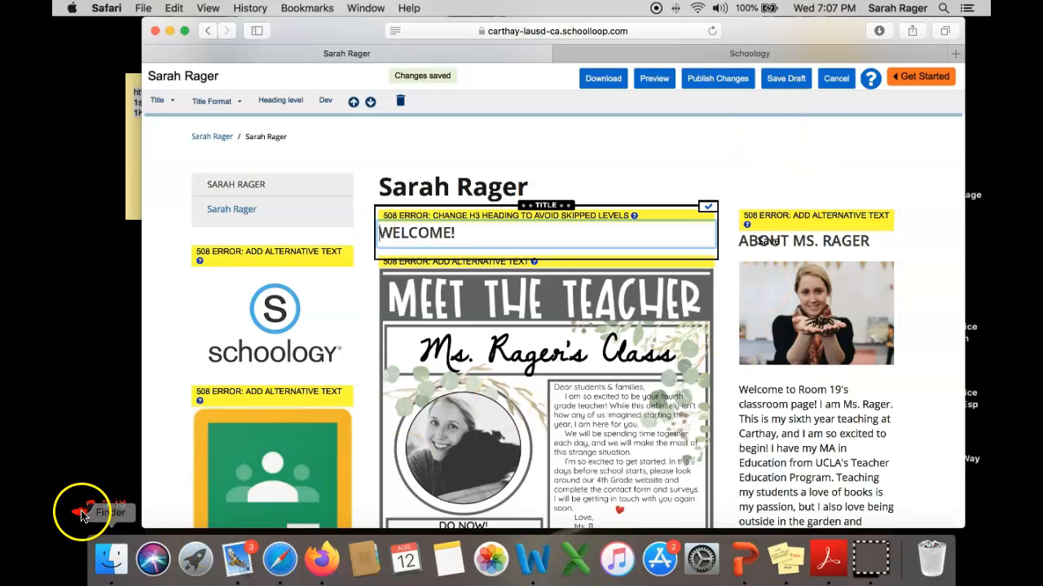